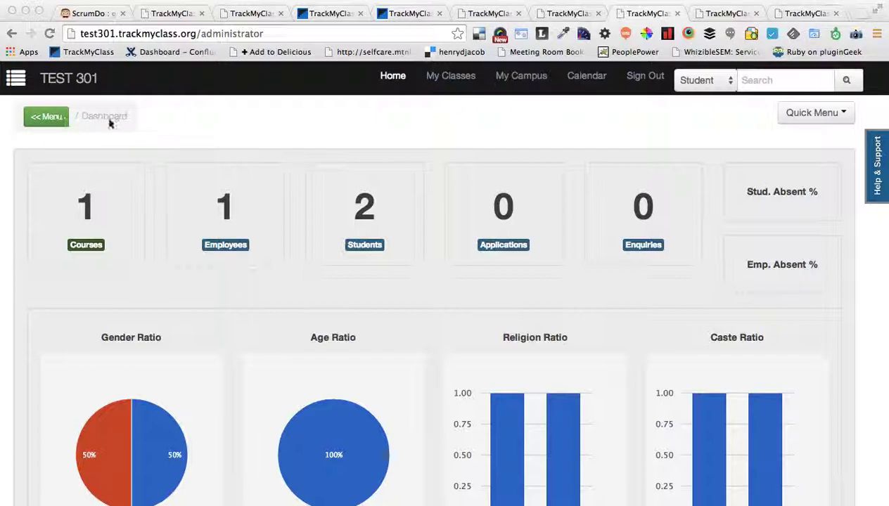
Open the campus account settings and update the account with the payable receivable module enabled.
click(61, 116)
click(49, 117)
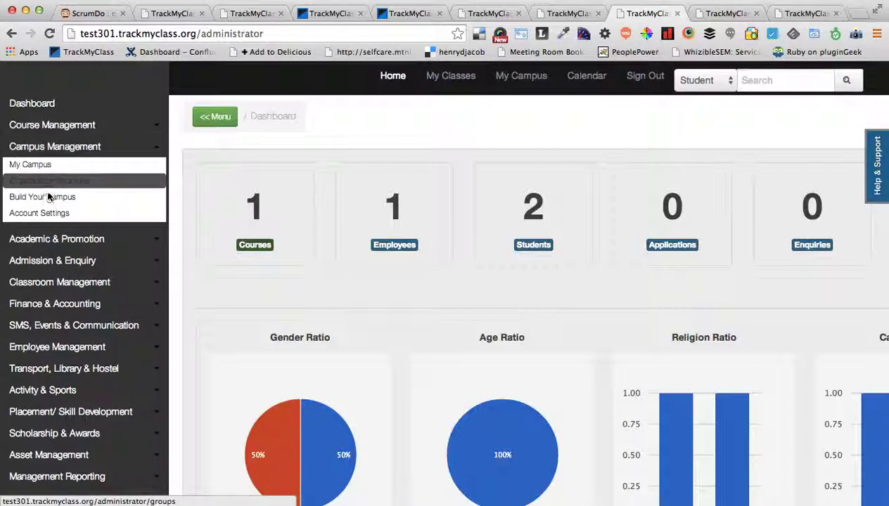
click(42, 215)
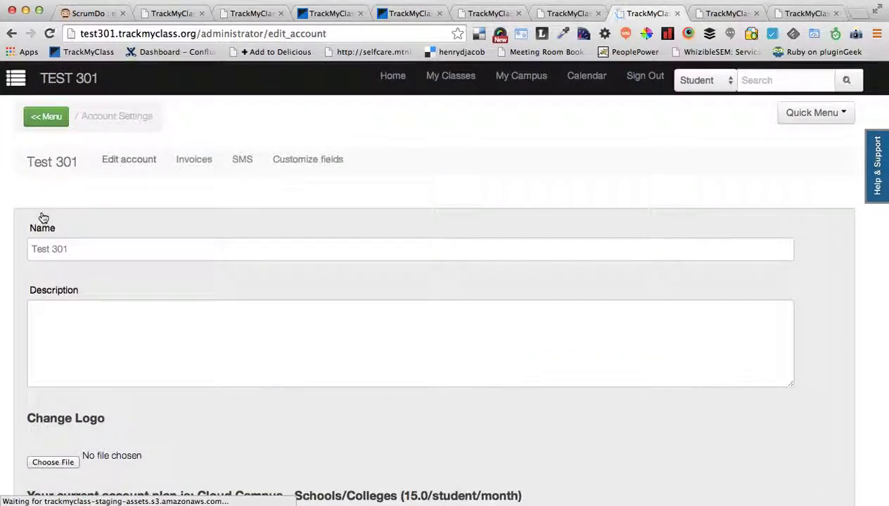
scroll(144, 376, down, 3)
scroll(143, 377, down, 5)
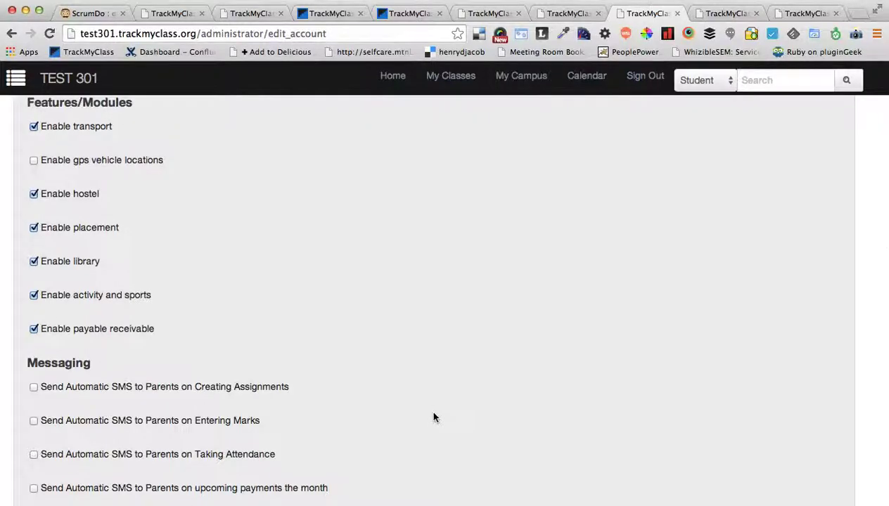
scroll(430, 411, down, 5)
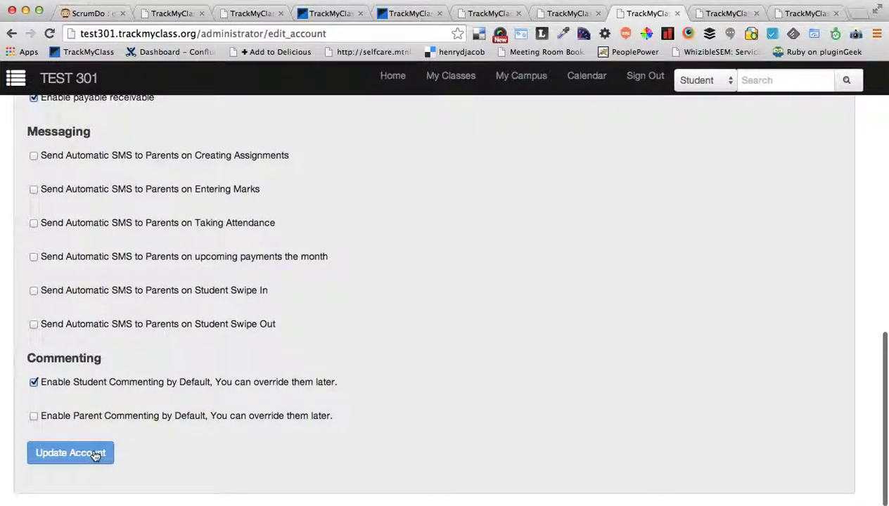
click(94, 453)
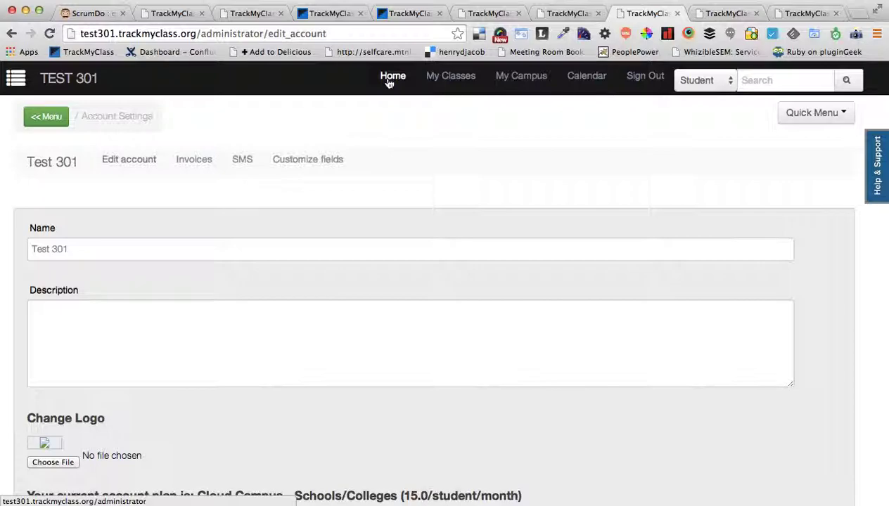
Open the page for adding or updating courses under Course Management and select My Board.
click(19, 78)
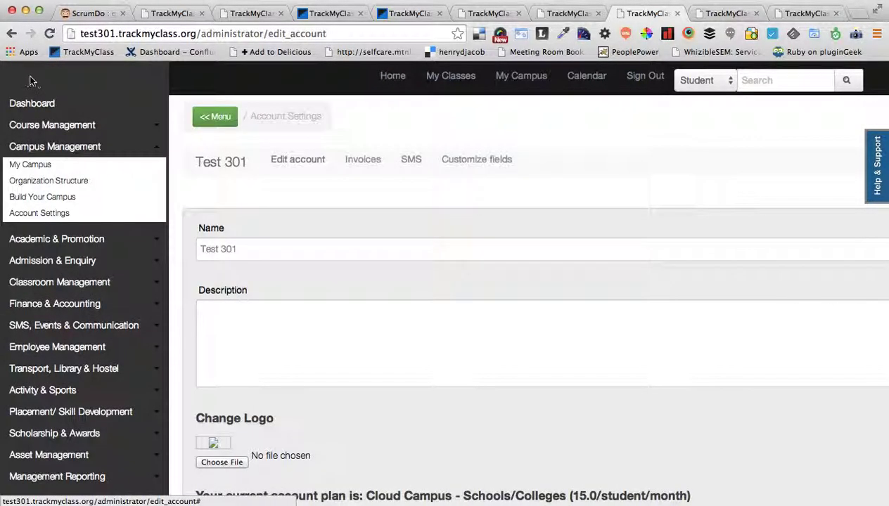
click(83, 124)
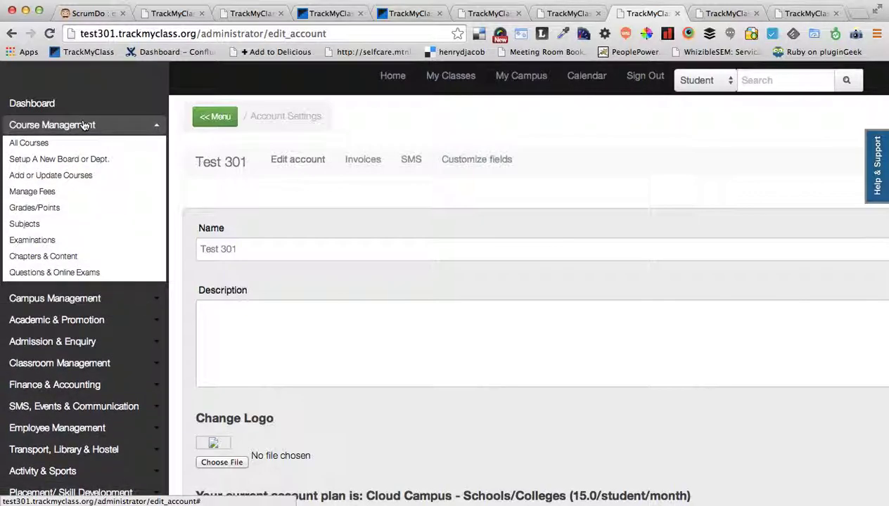
click(70, 180)
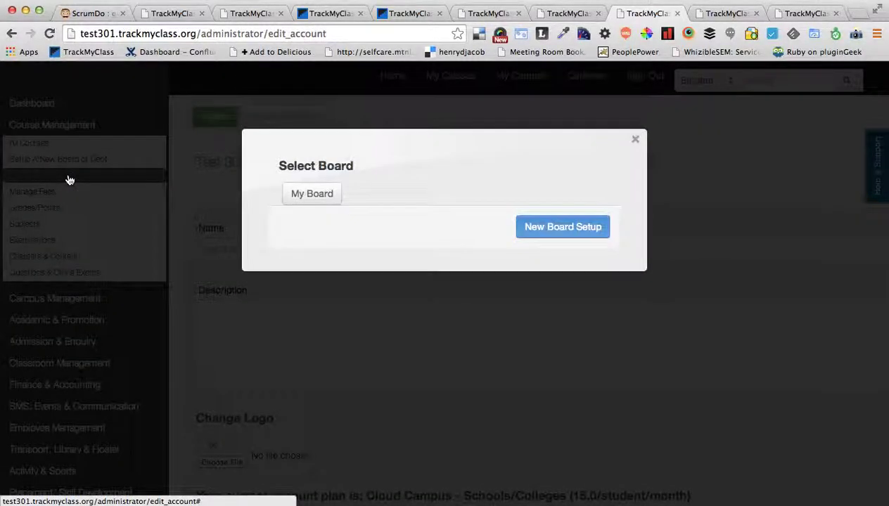
click(310, 197)
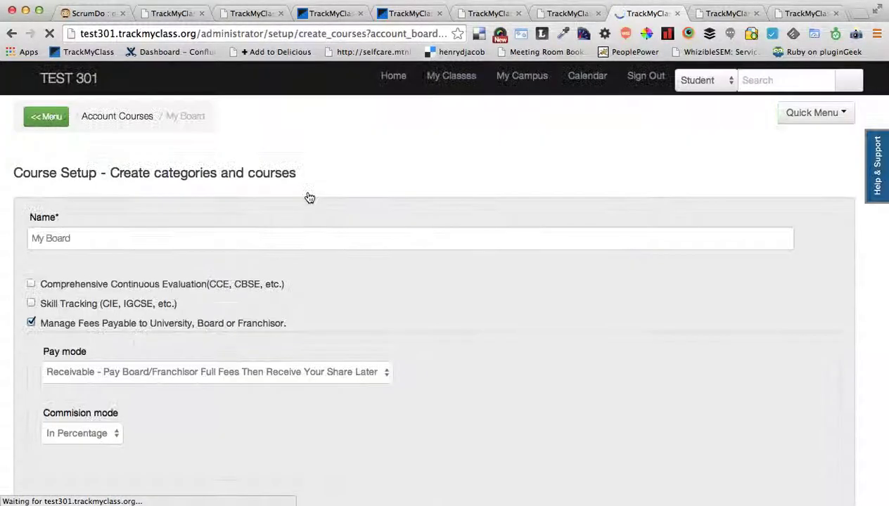
Disable and re-enable managing fees payable to University, Board or Franchisor for My Board.
scroll(356, 300, down, 1)
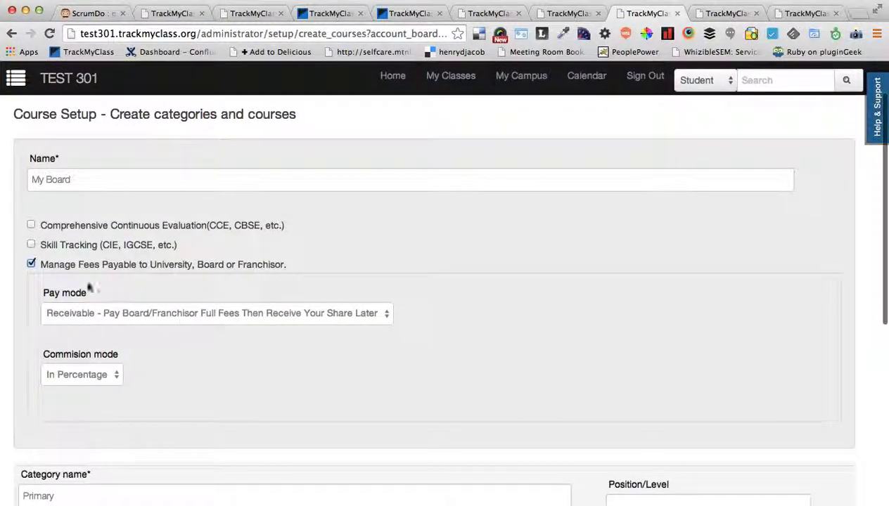
click(31, 264)
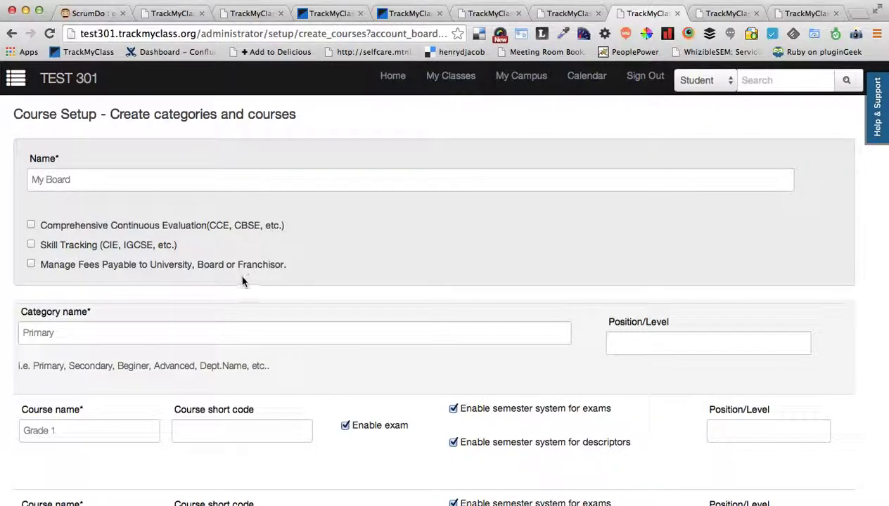
click(31, 265)
scroll(298, 303, down, 2)
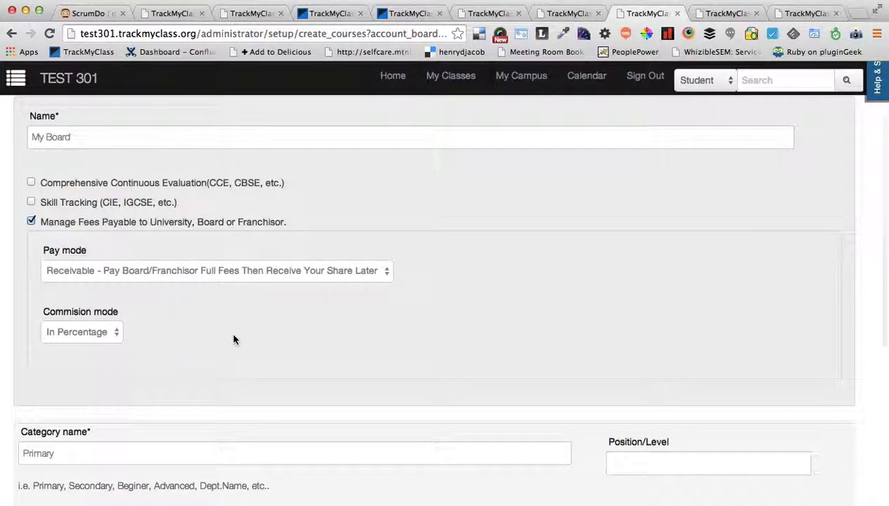
scroll(234, 340, up, 1)
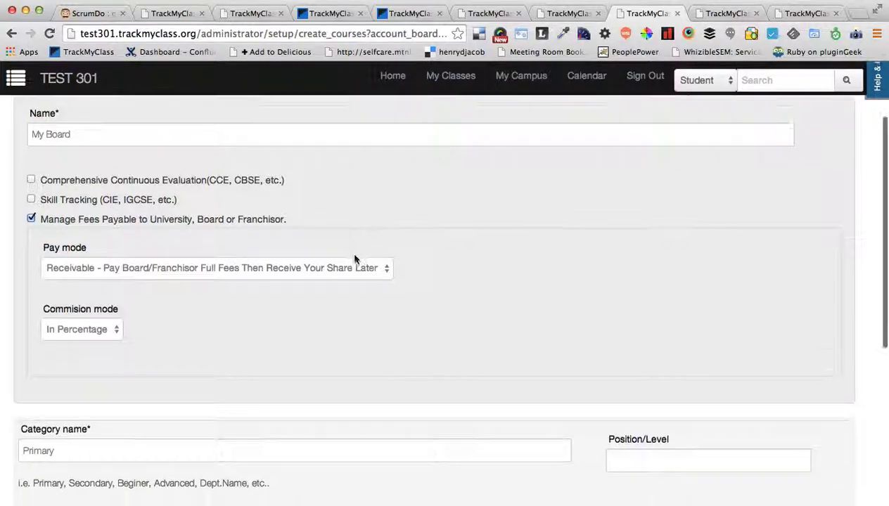
scroll(351, 255, down, 2)
scroll(206, 269, up, 2)
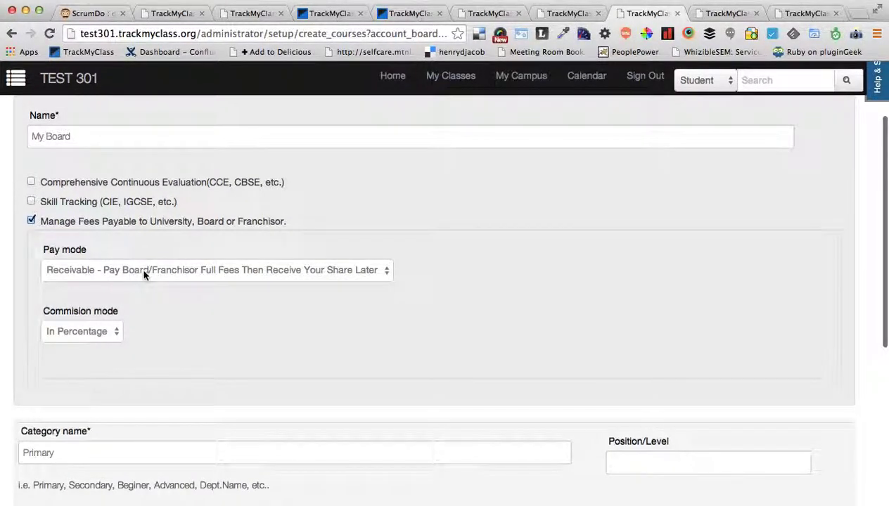
Set the board's pay mode to Payable - Pay Board/Franchisor After Deducting Your Share.
click(142, 267)
click(143, 257)
click(139, 270)
click(139, 284)
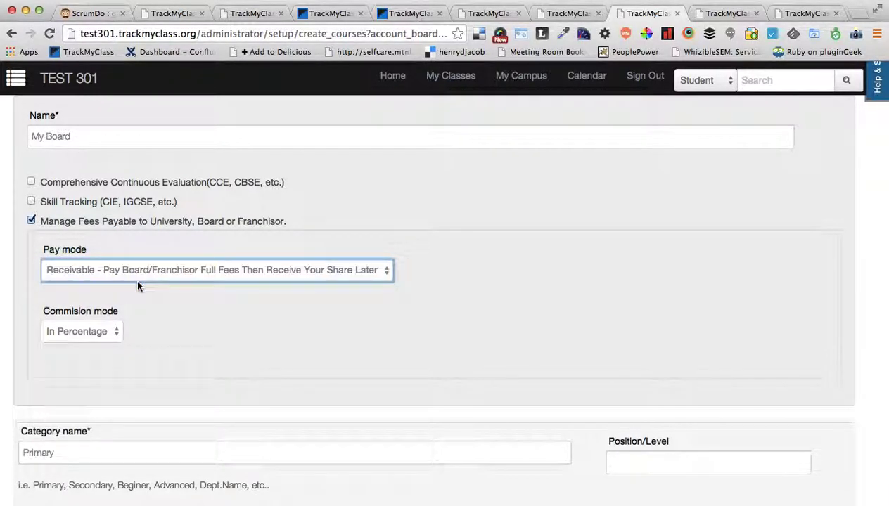
click(144, 269)
click(137, 258)
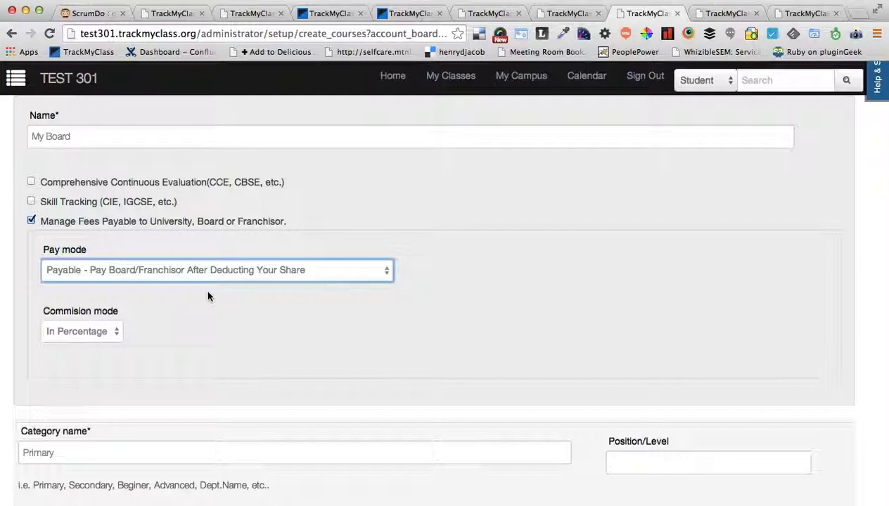
Change the commission mode to In Amount and return it to In Percentage.
click(113, 329)
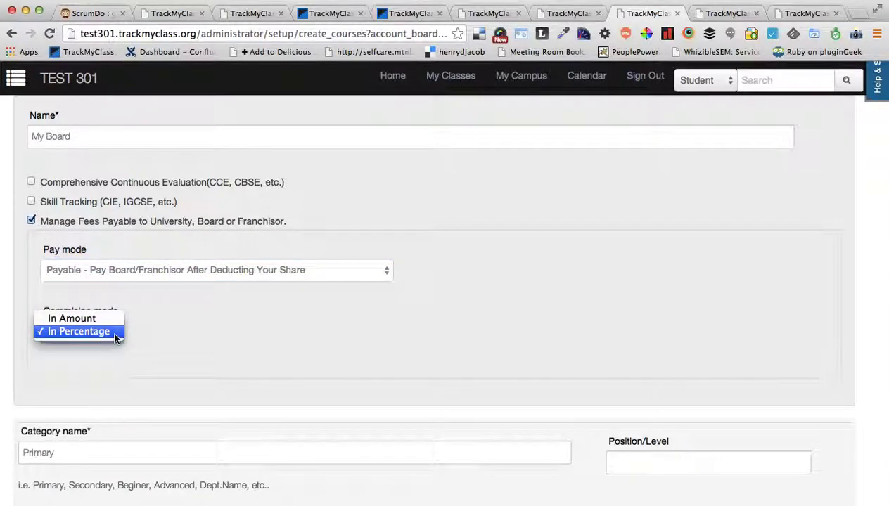
click(111, 320)
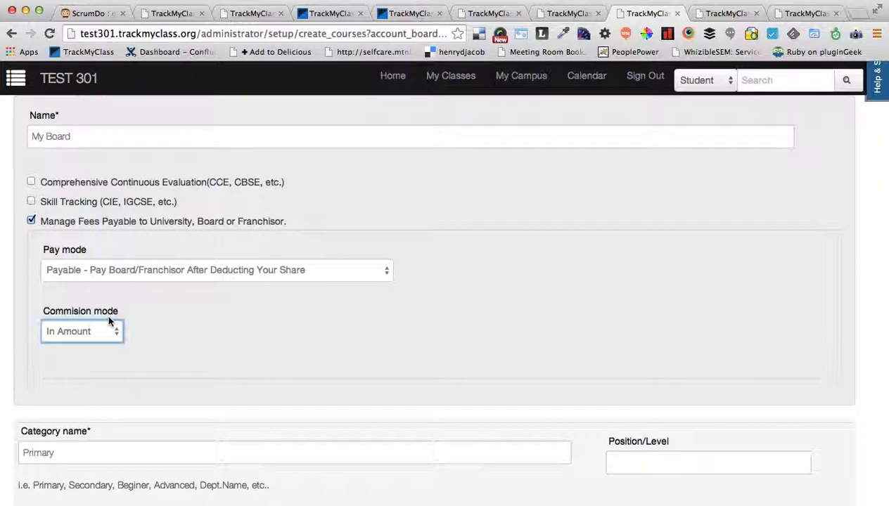
click(114, 332)
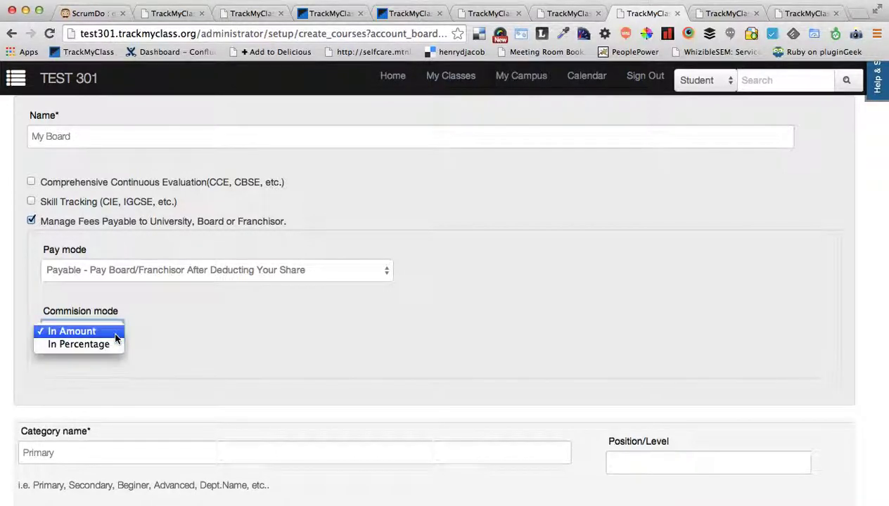
click(100, 341)
click(161, 341)
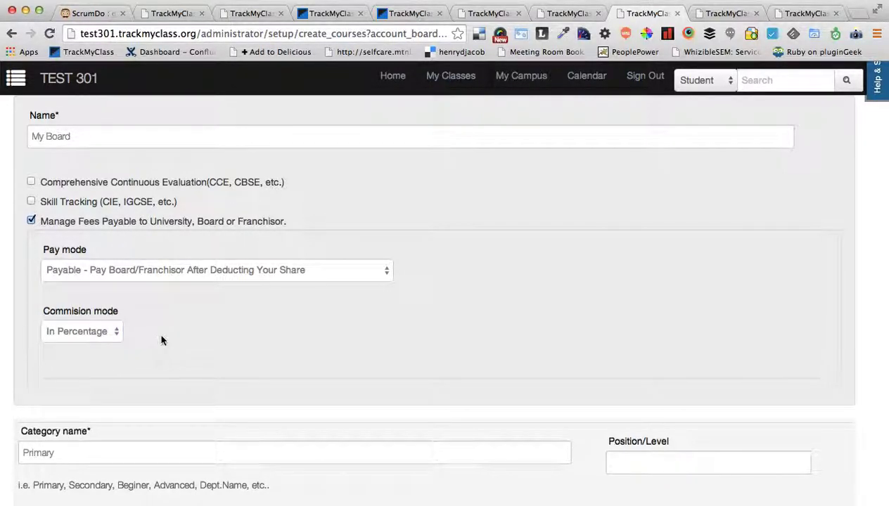
Switch the pay mode to the Receivable option and back to Payable - Pay Board/Franchisor After Deducting Your Share.
click(158, 275)
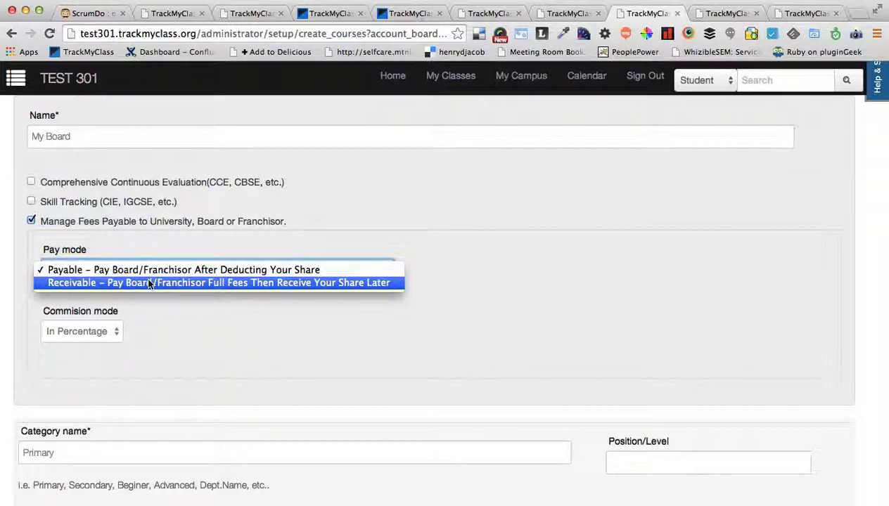
click(149, 282)
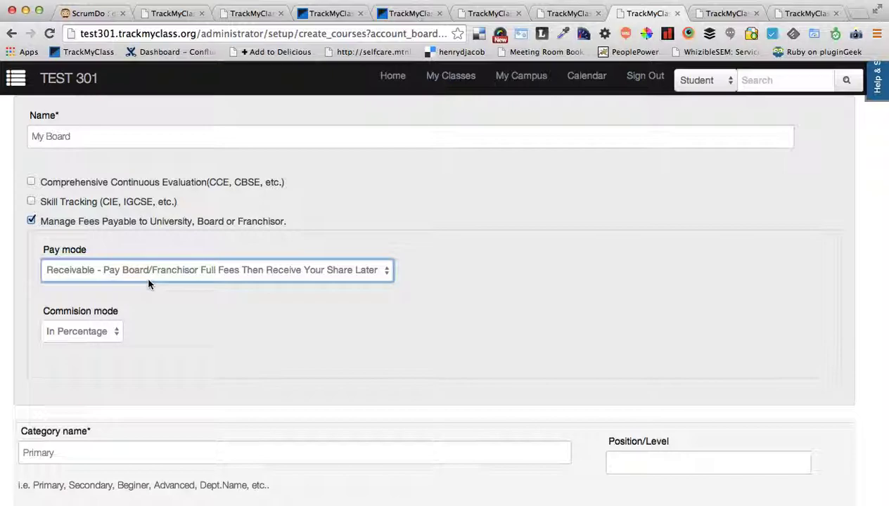
click(110, 272)
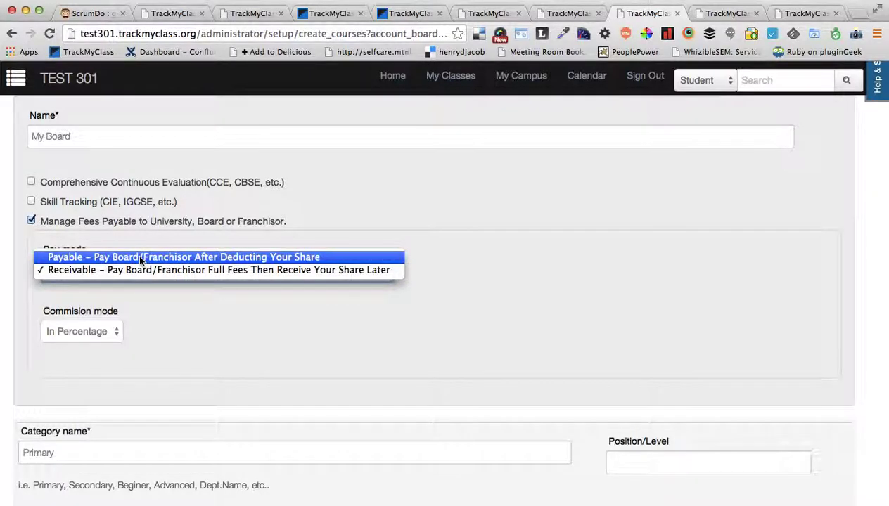
click(227, 311)
click(172, 271)
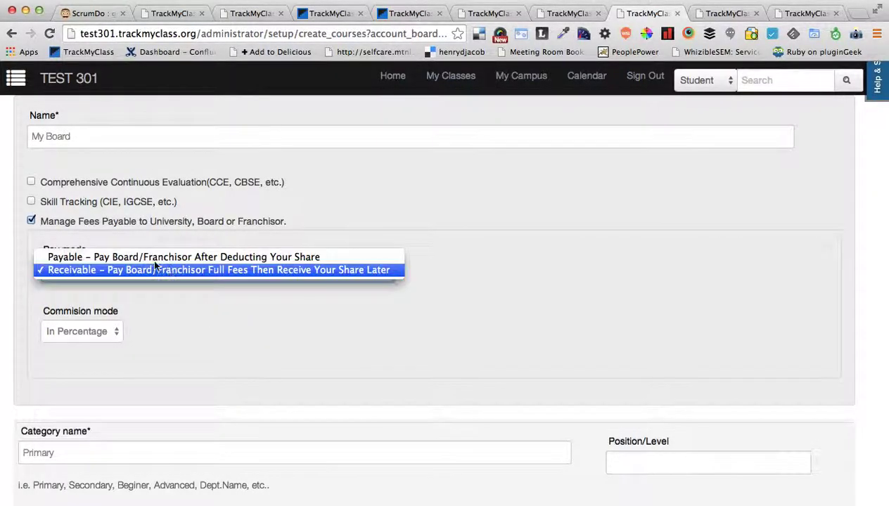
click(99, 258)
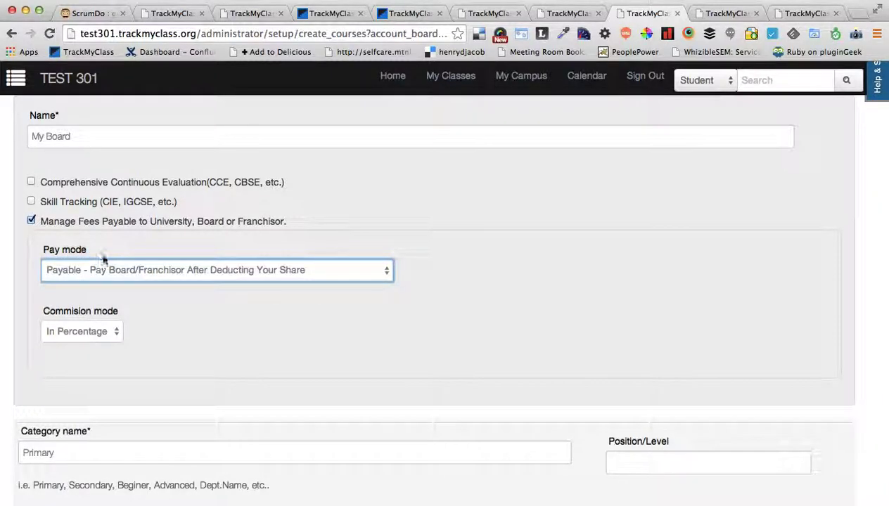
click(208, 274)
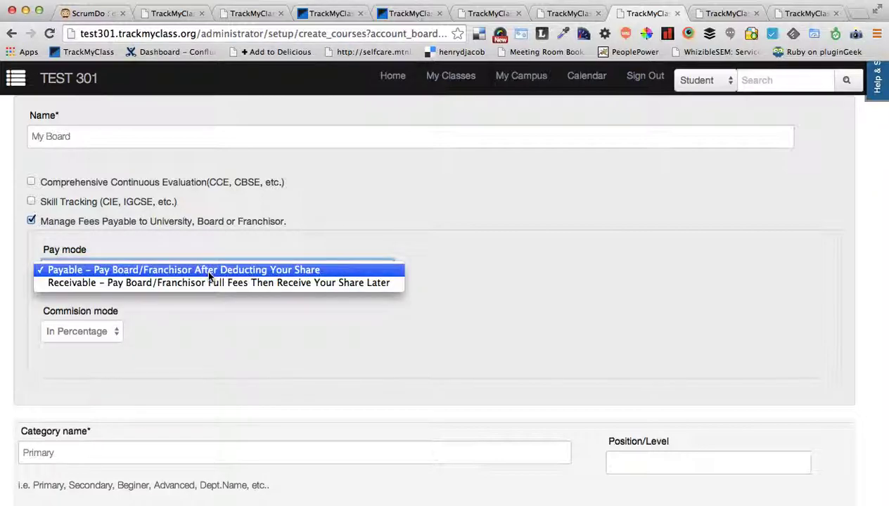
click(208, 273)
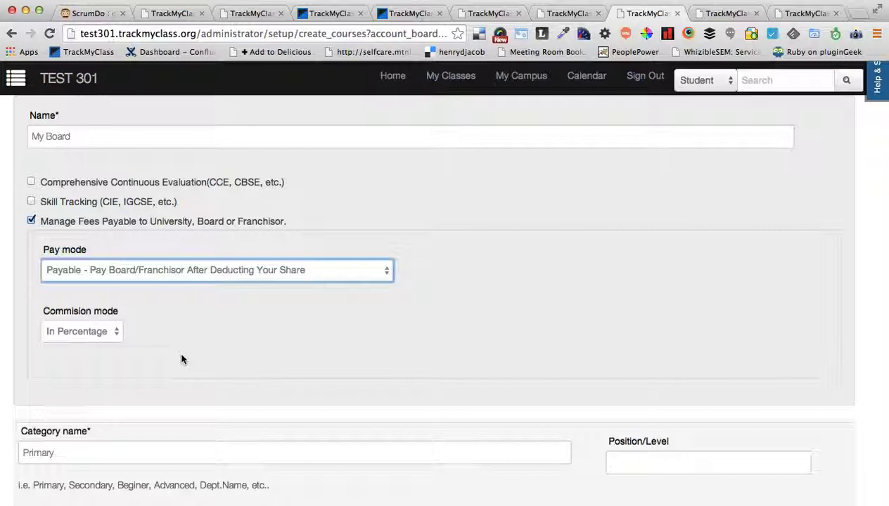
Set the pay mode to Receivable - Pay Board/Franchisor Full Fees Then Receive Your Share Later and update the account board.
click(167, 274)
click(170, 273)
click(156, 273)
click(149, 283)
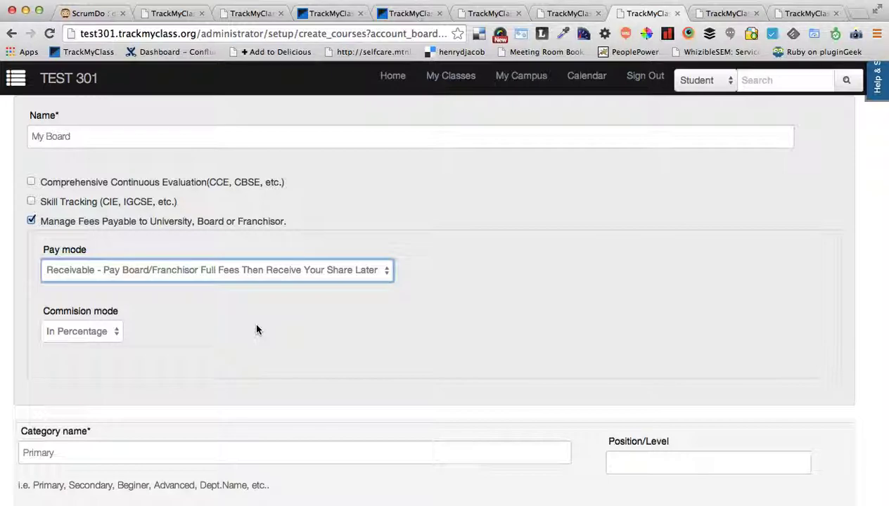
click(183, 274)
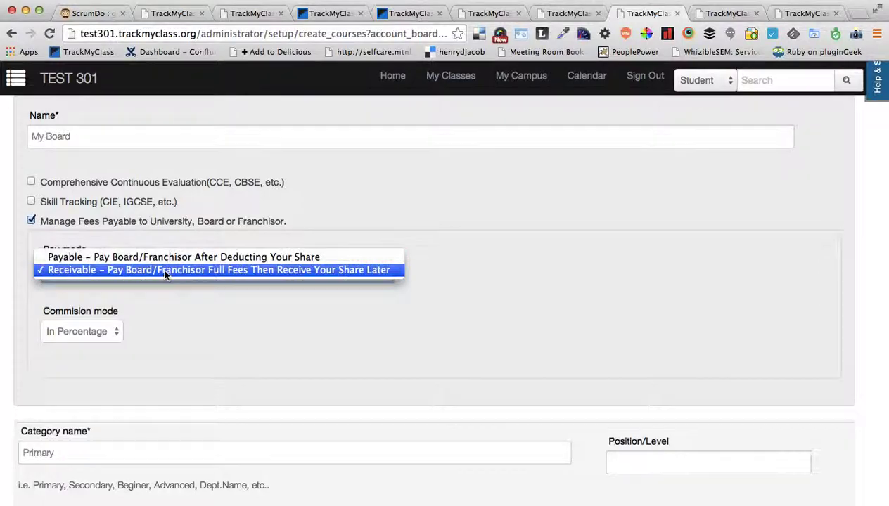
click(197, 278)
click(200, 265)
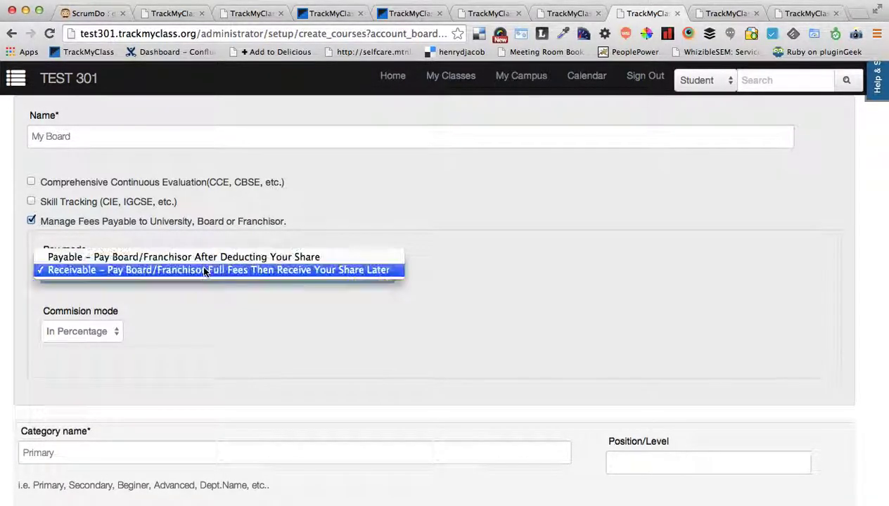
click(203, 270)
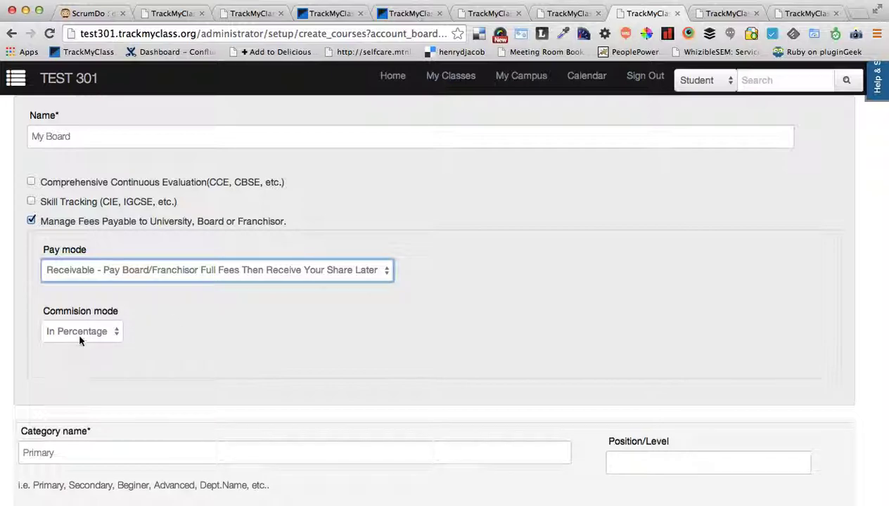
scroll(332, 372, down, 5)
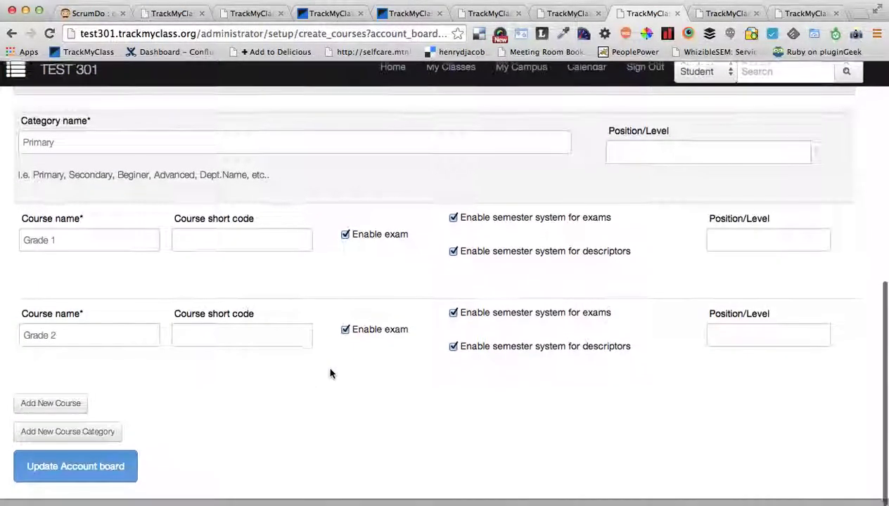
click(82, 478)
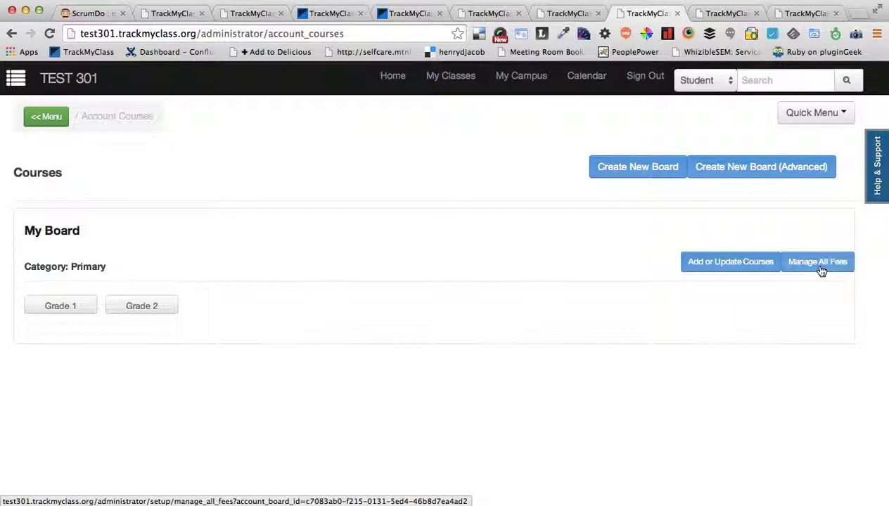
Open the fee group setup of My Board's Grade 1 course.
click(63, 311)
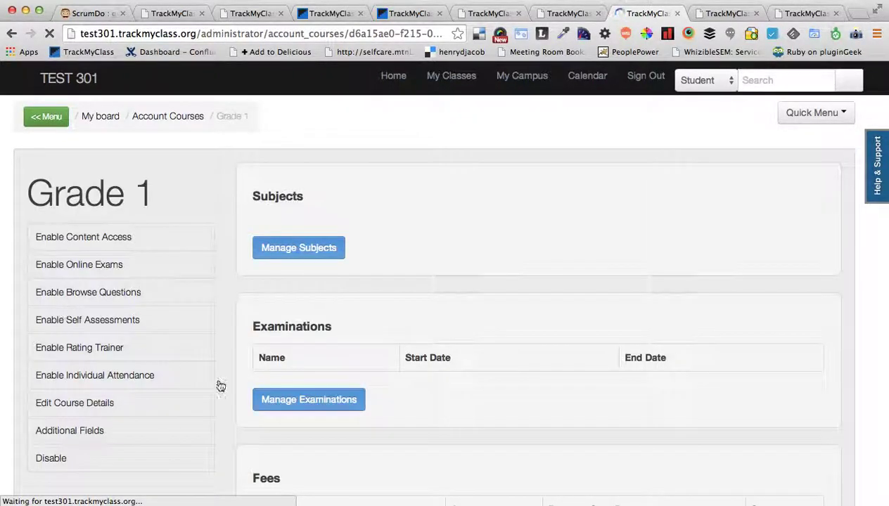
scroll(218, 385, down, 5)
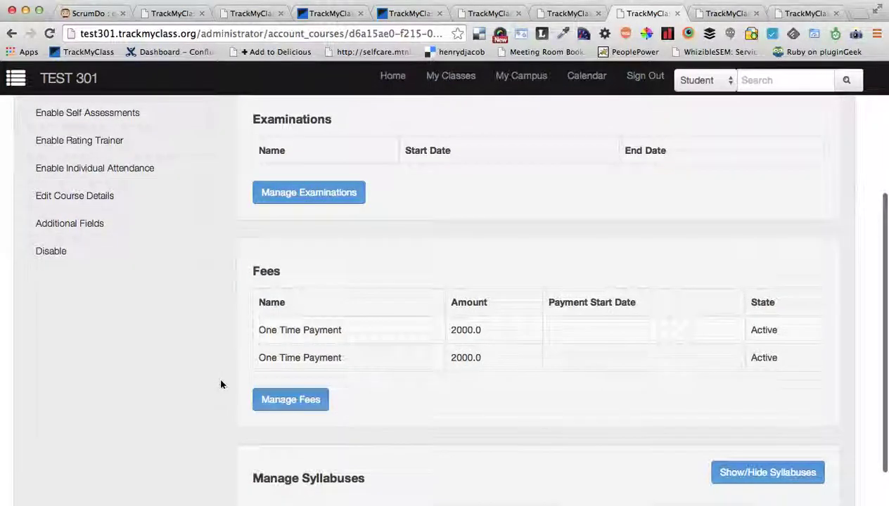
click(294, 350)
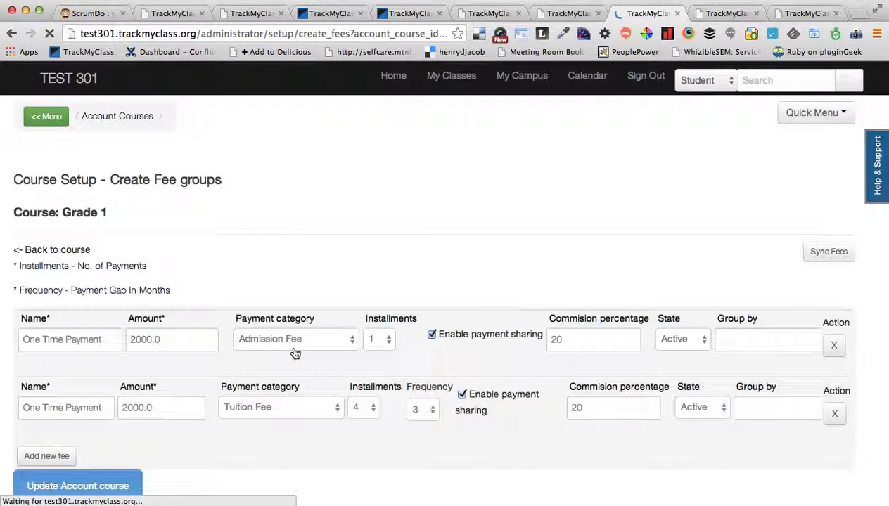
scroll(408, 408, down, 2)
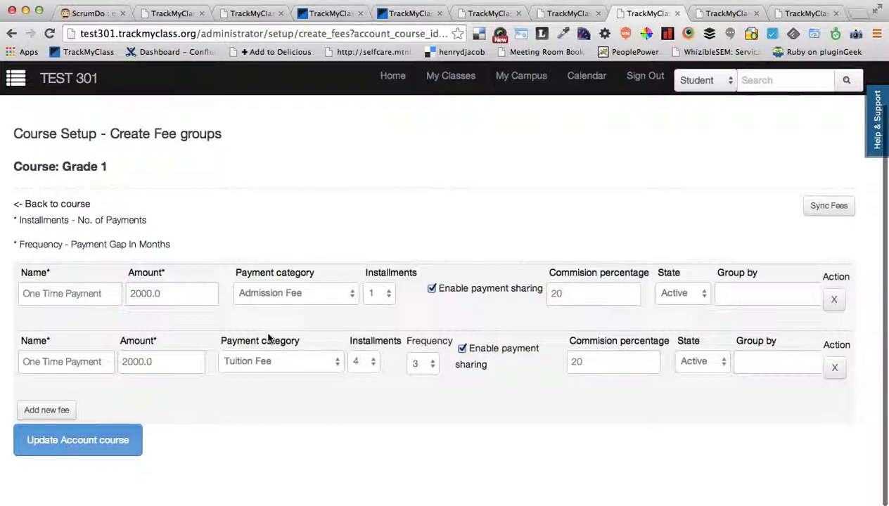
Rename the second Grade 1 fee, the one in four installments, as Tuition Fee.
click(104, 361)
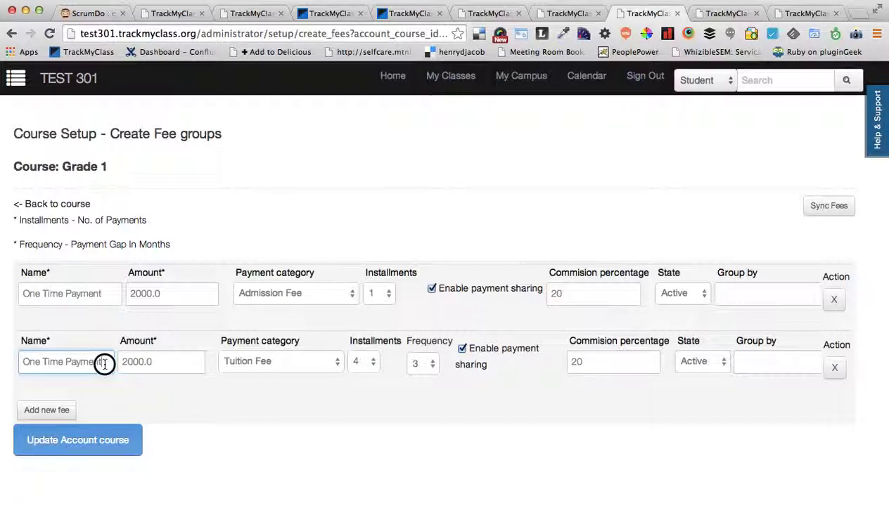
triple_click(104, 361)
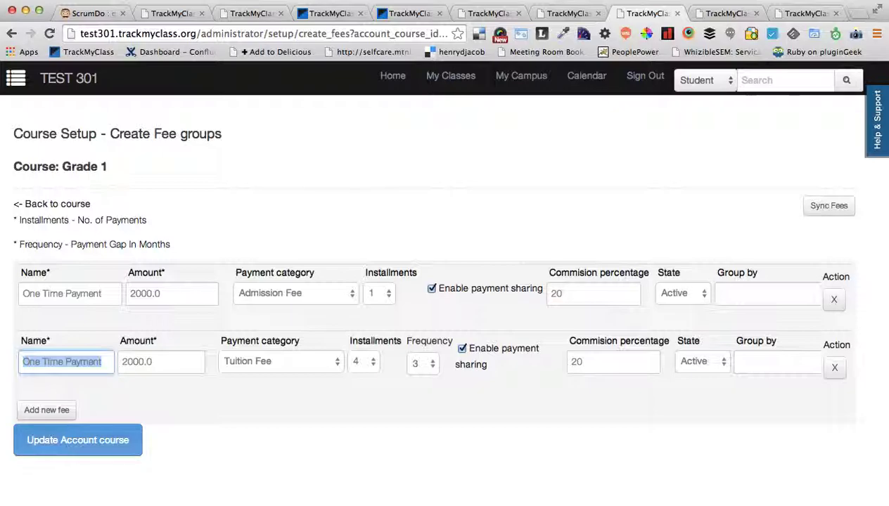
text(Ad)
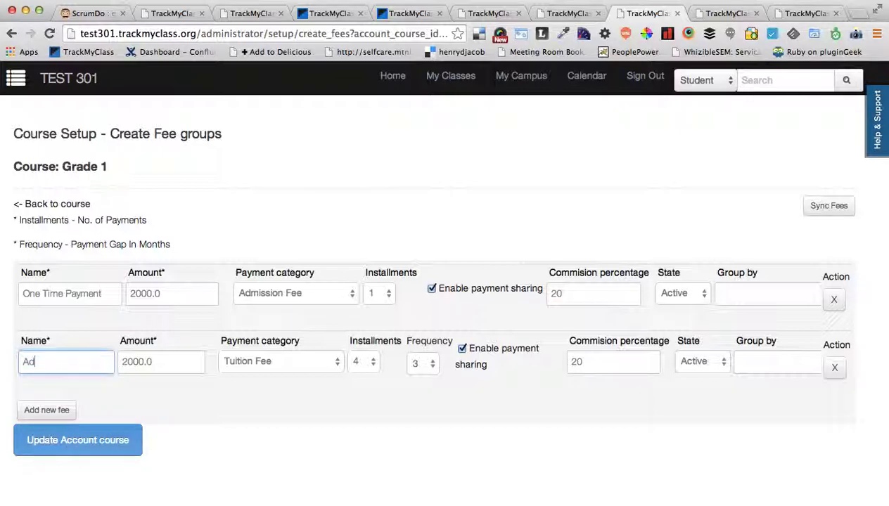
key(BackSpace)
key(BackSpace)
text(Tuition Fee)
click(189, 405)
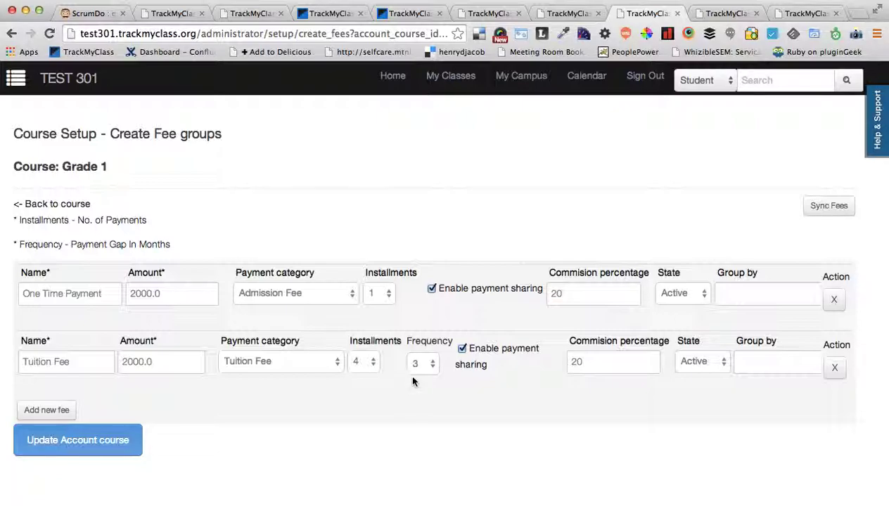
Disable payment sharing for both Grade 1 fees and enable it again.
click(456, 289)
click(482, 347)
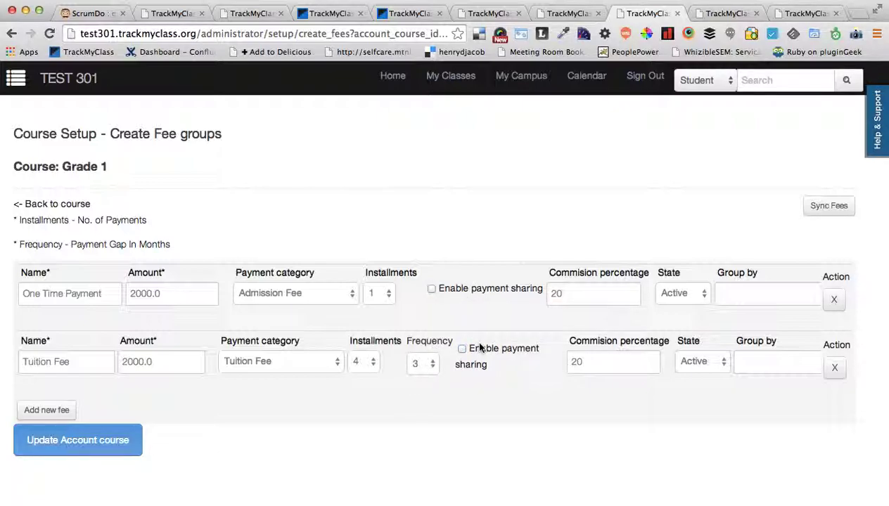
click(440, 288)
Check the commission percentages of both Grade 1 fees and update the account course.
click(564, 294)
click(601, 365)
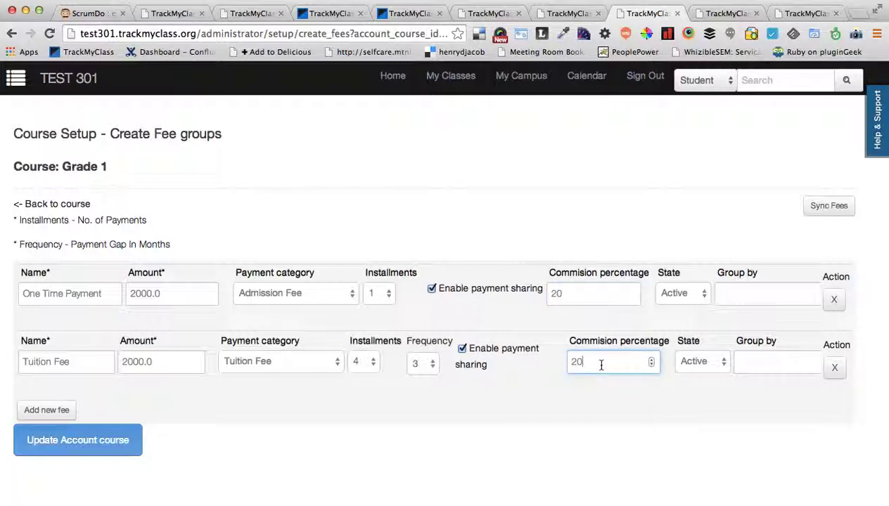
double_click(573, 295)
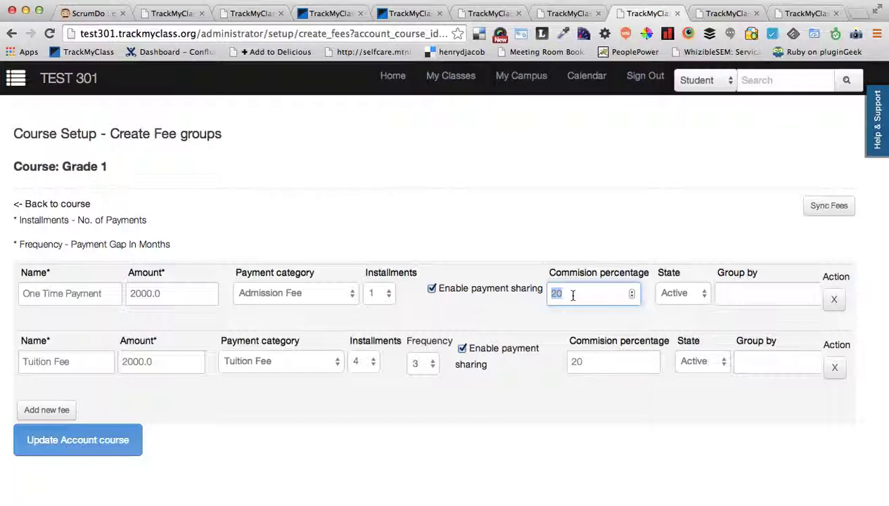
click(557, 434)
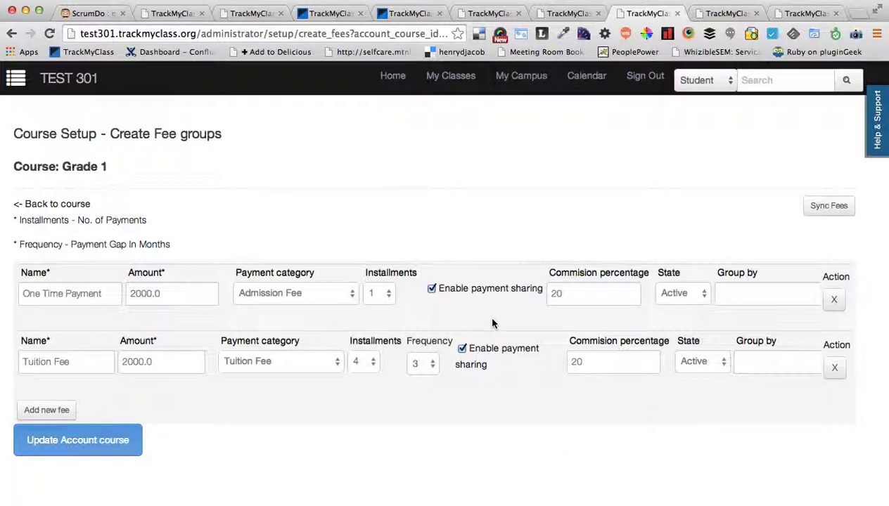
click(564, 297)
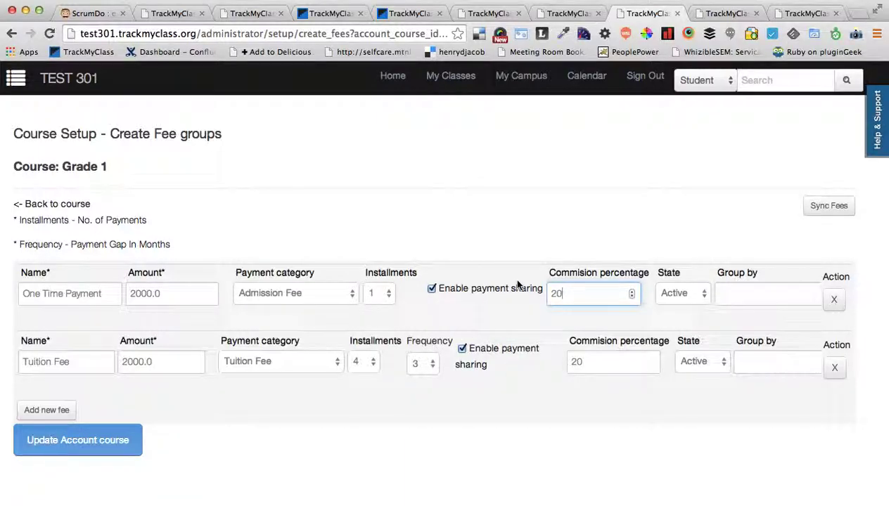
click(84, 437)
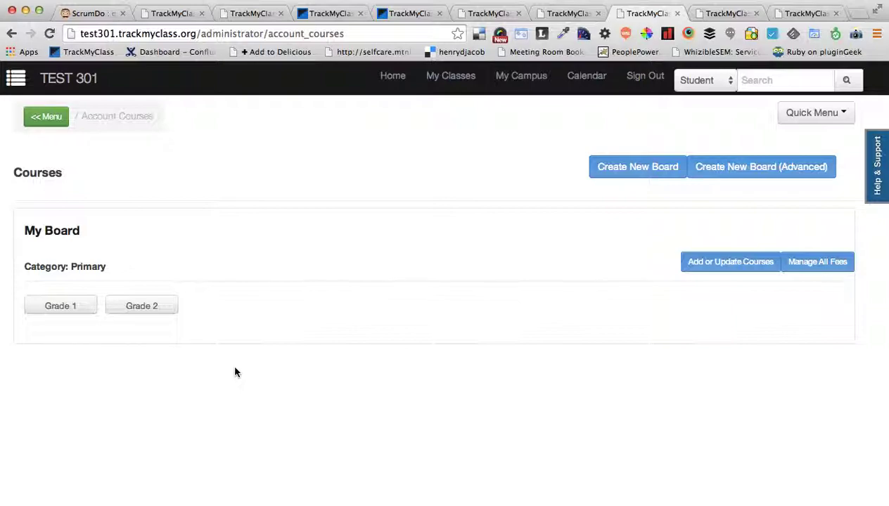
Open the Primary campus group and start a new student admission there.
click(450, 83)
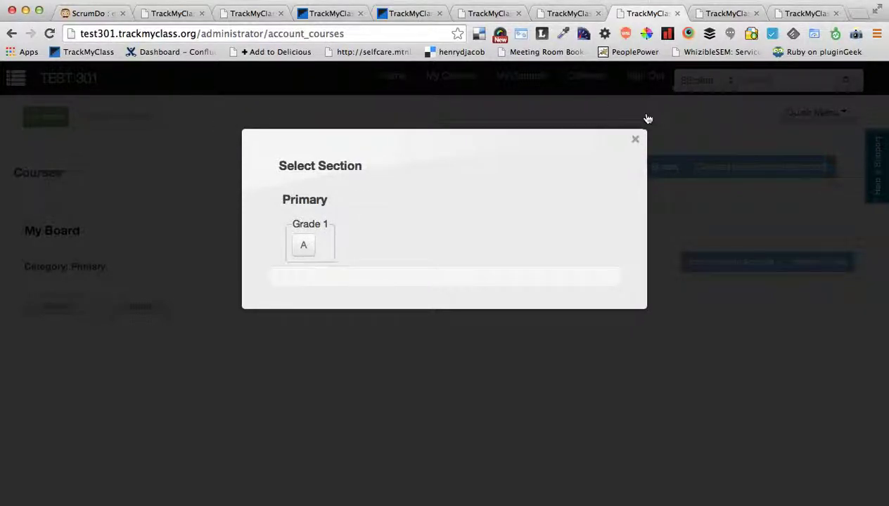
click(635, 140)
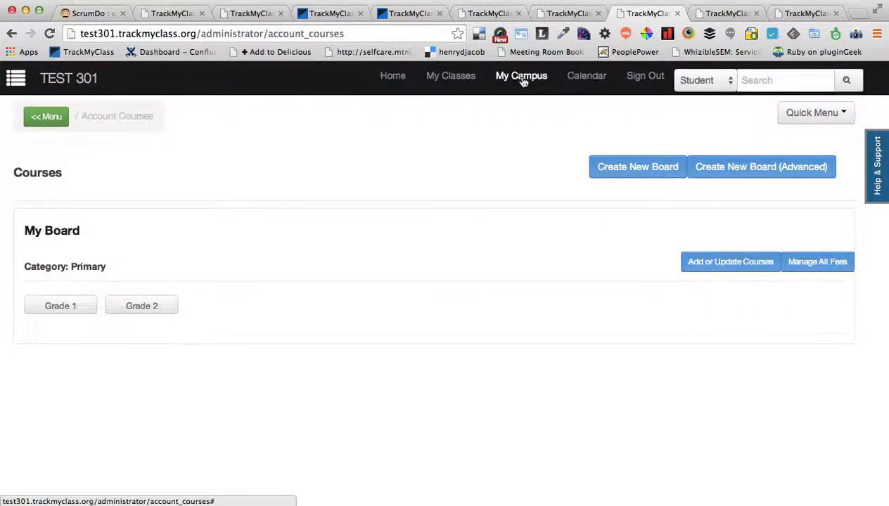
click(521, 76)
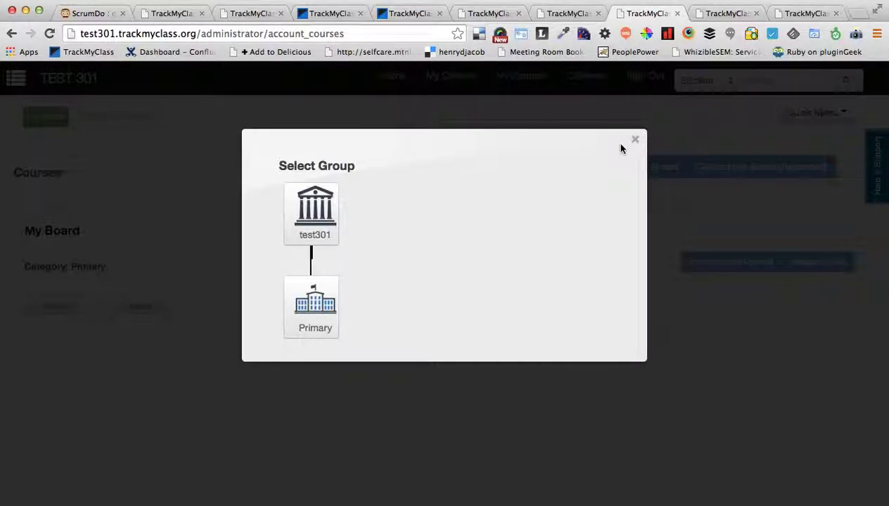
click(313, 303)
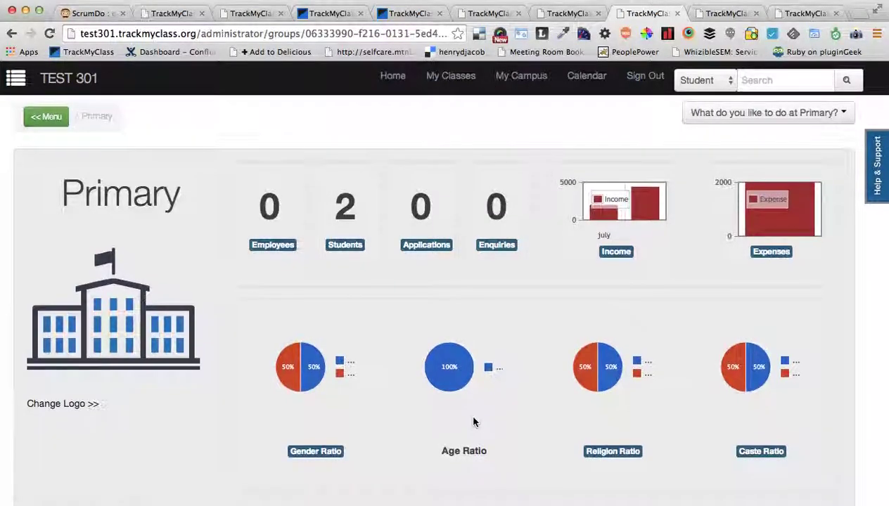
scroll(473, 422, down, 5)
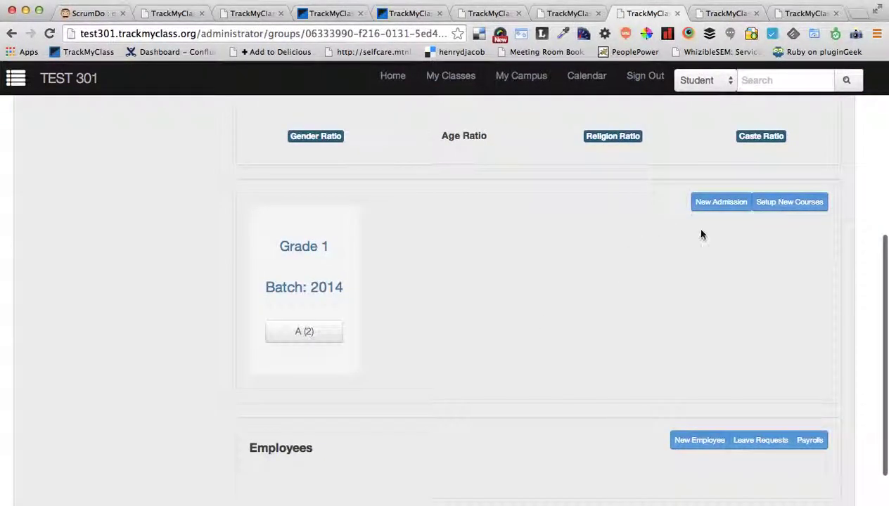
click(710, 203)
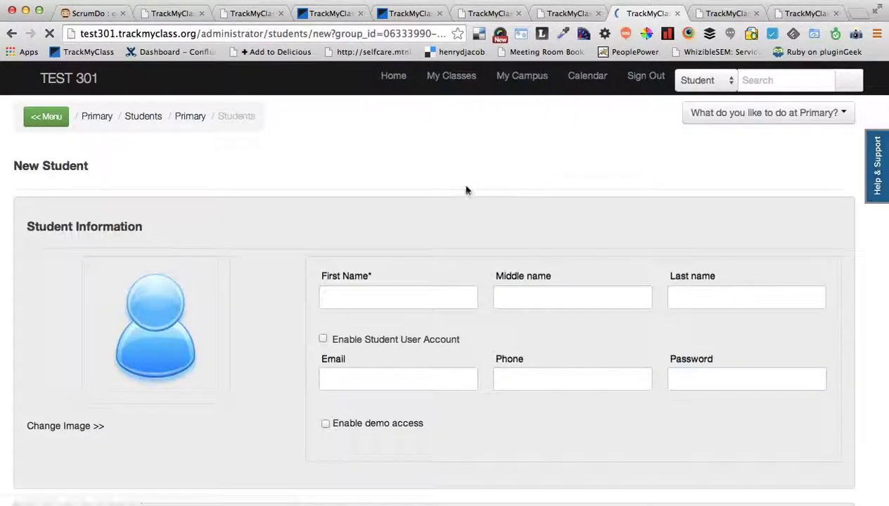
Enter Student 3 as the student's first name and Student 3 Parent as the father's name.
click(375, 304)
text(S)
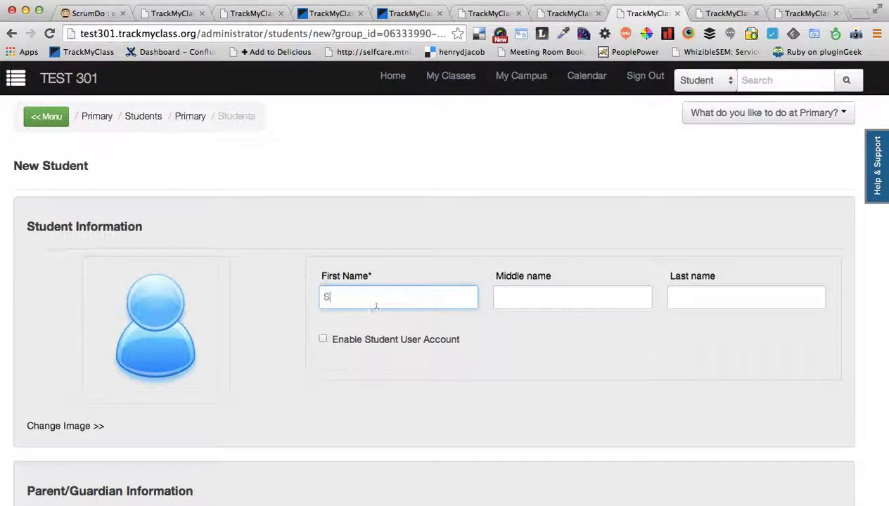
text(tudent 3)
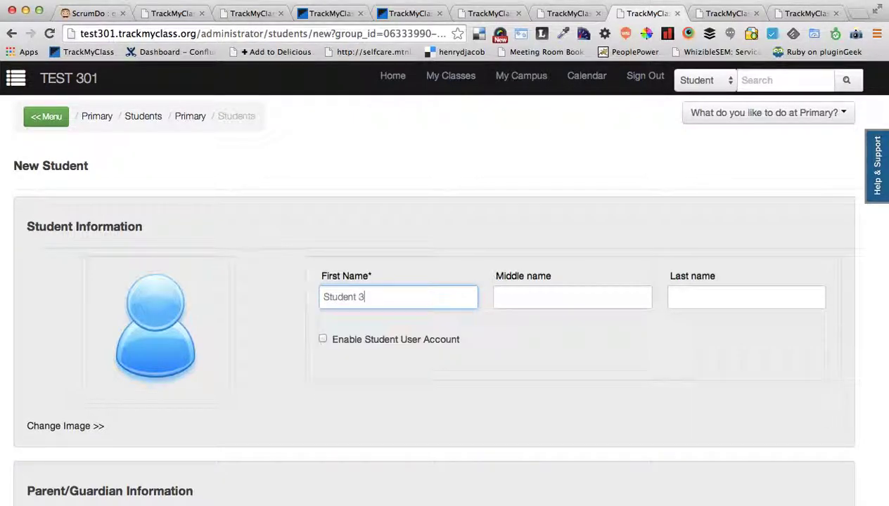
scroll(510, 401, down, 5)
click(67, 282)
text(Stud)
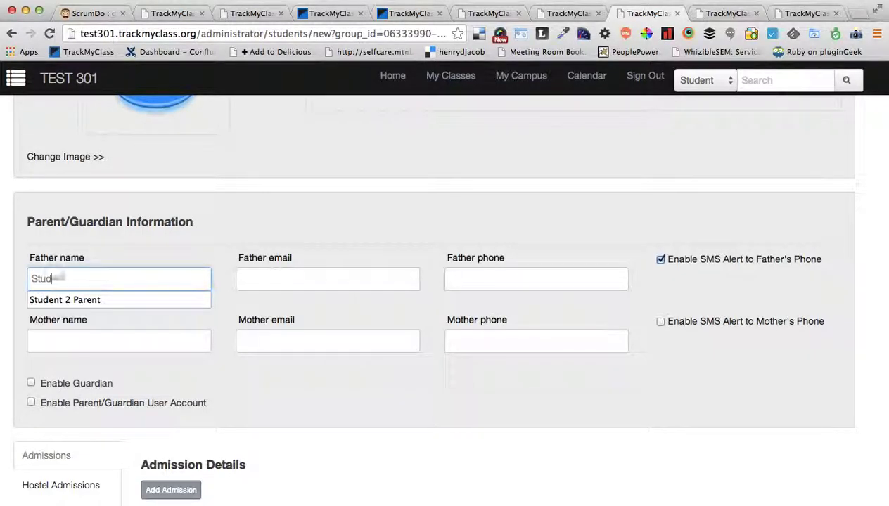
text(ent 3 Parent)
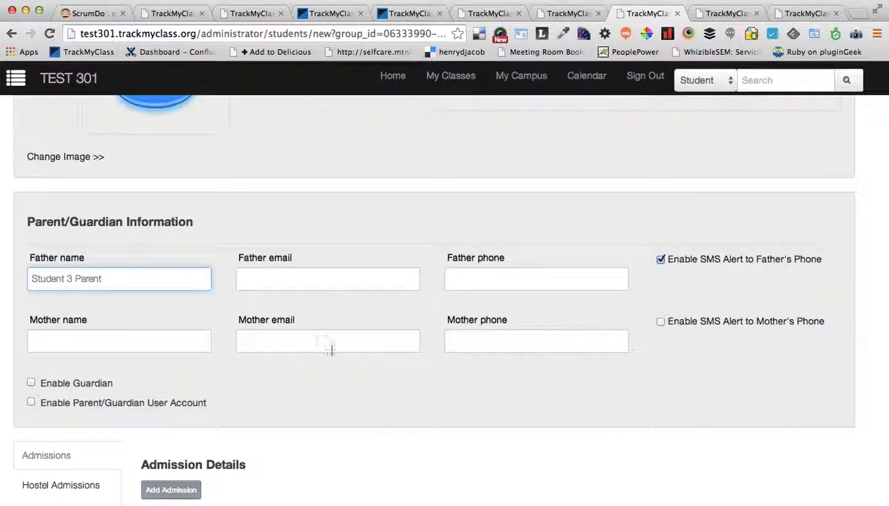
Add an admission to Primary, Grade 1, batch 2014, section A, and create the student.
scroll(368, 368, down, 5)
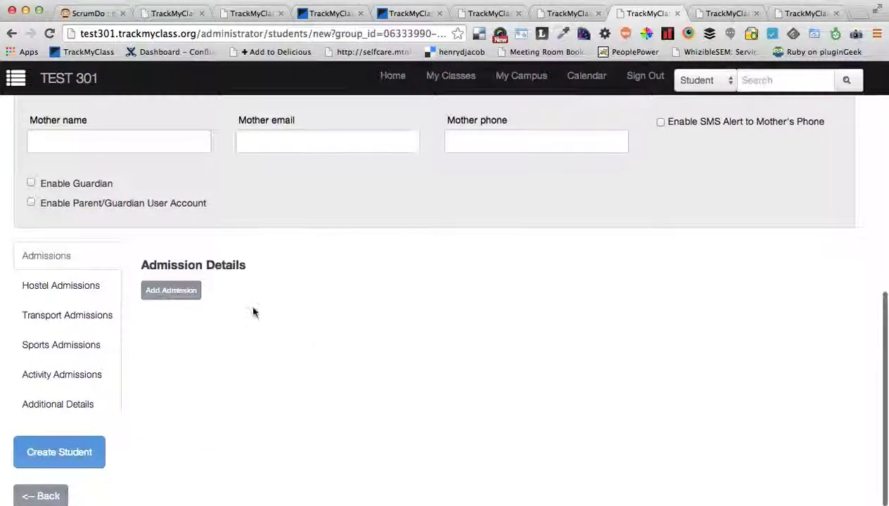
click(181, 294)
scroll(232, 271, down, 2)
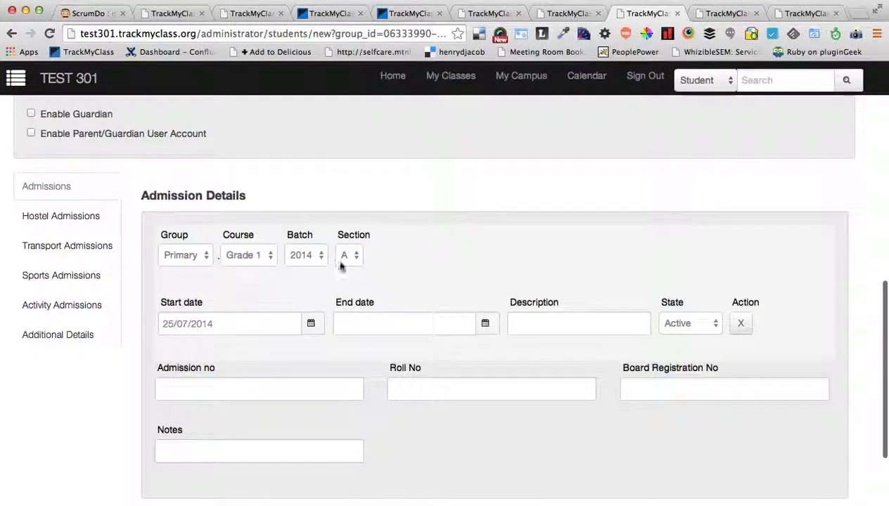
click(181, 257)
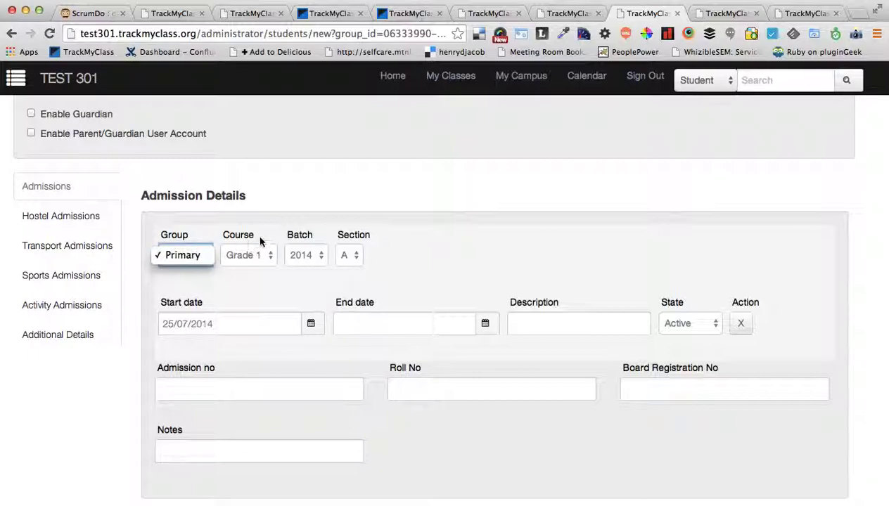
click(278, 244)
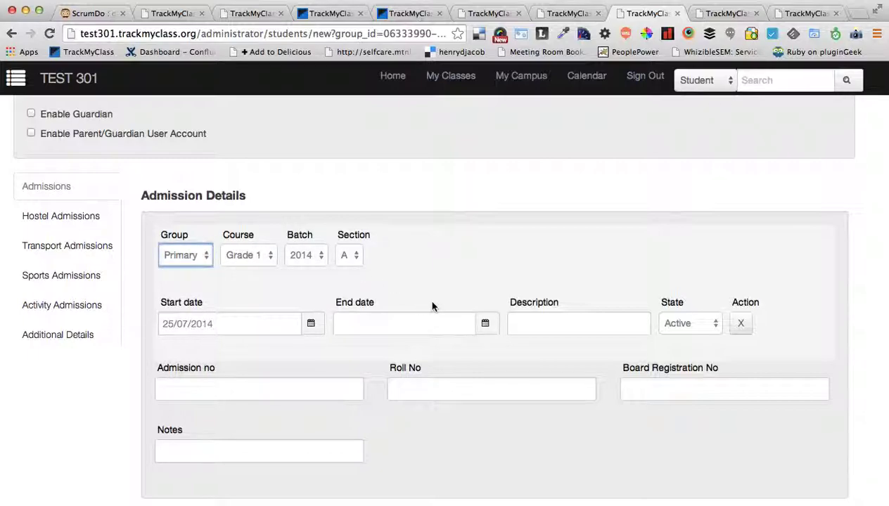
scroll(432, 307, down, 1)
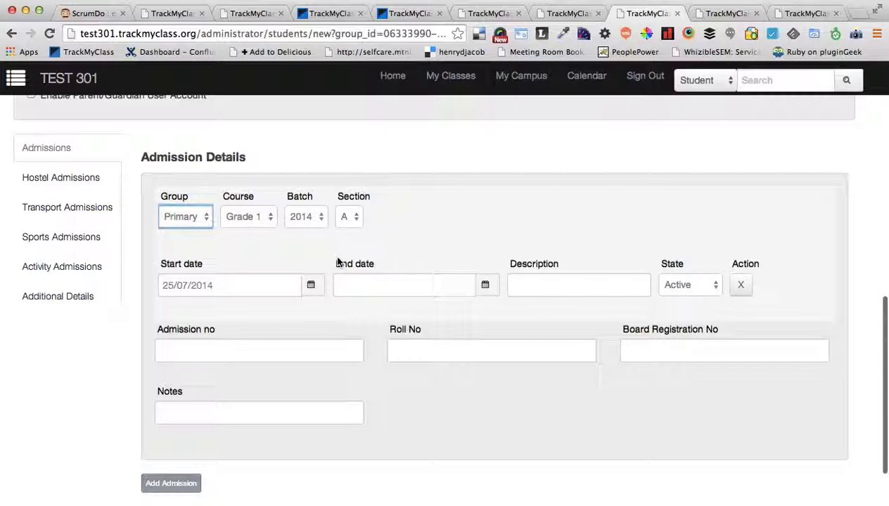
scroll(417, 415, down, 2)
scroll(223, 273, up, 1)
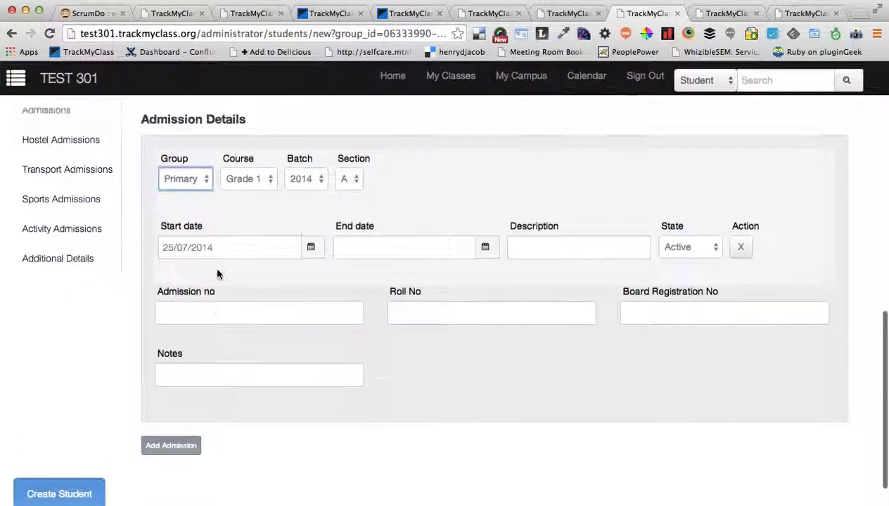
scroll(106, 443, down, 2)
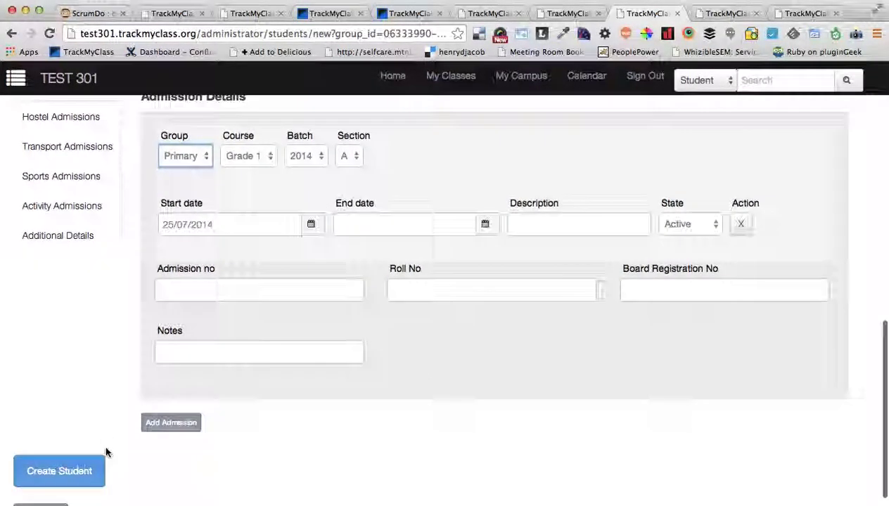
click(68, 456)
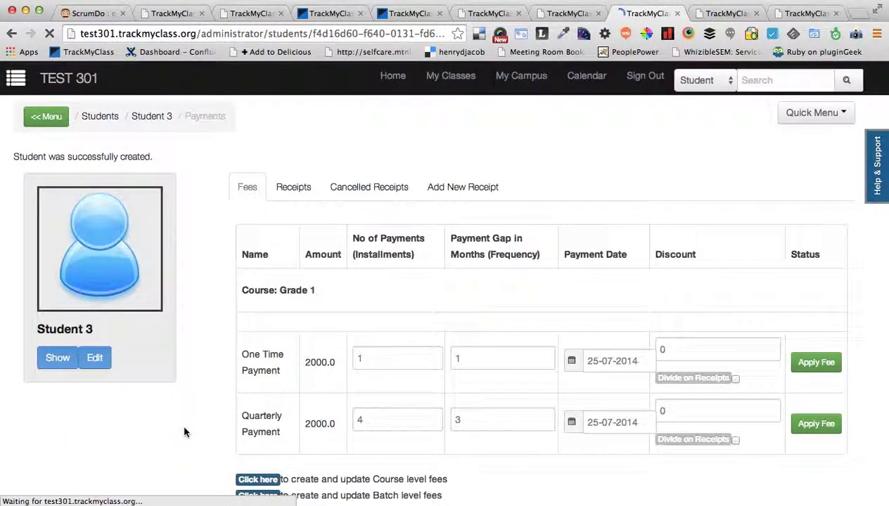
Apply the One Time Payment fee for Grade 1 to Student 3.
scroll(475, 374, down, 2)
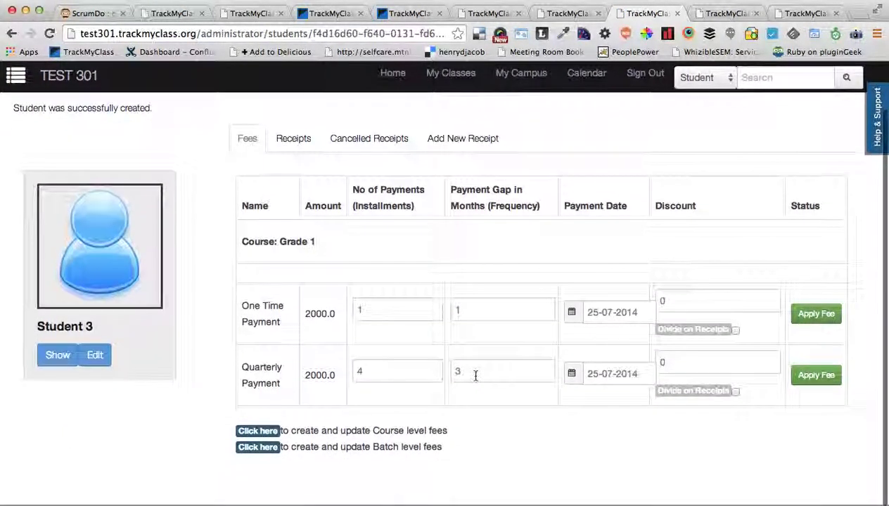
scroll(475, 376, up, 1)
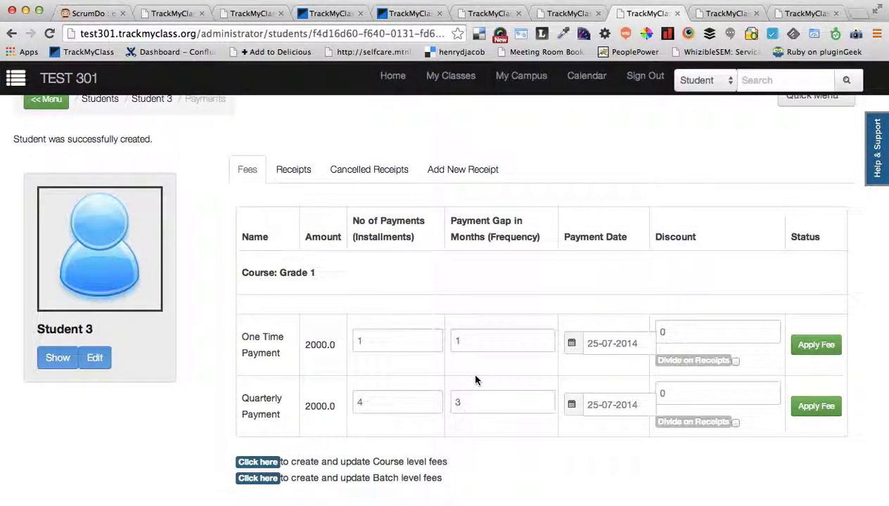
scroll(520, 303, down, 1)
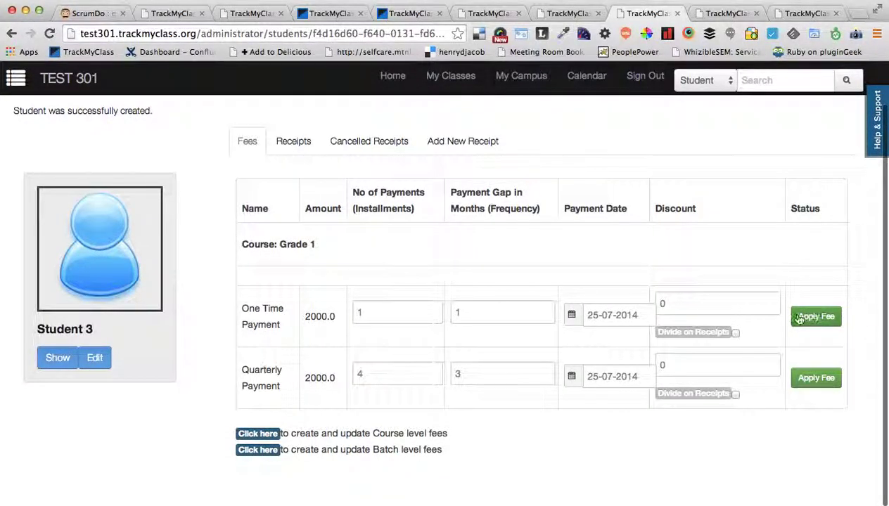
double_click(310, 315)
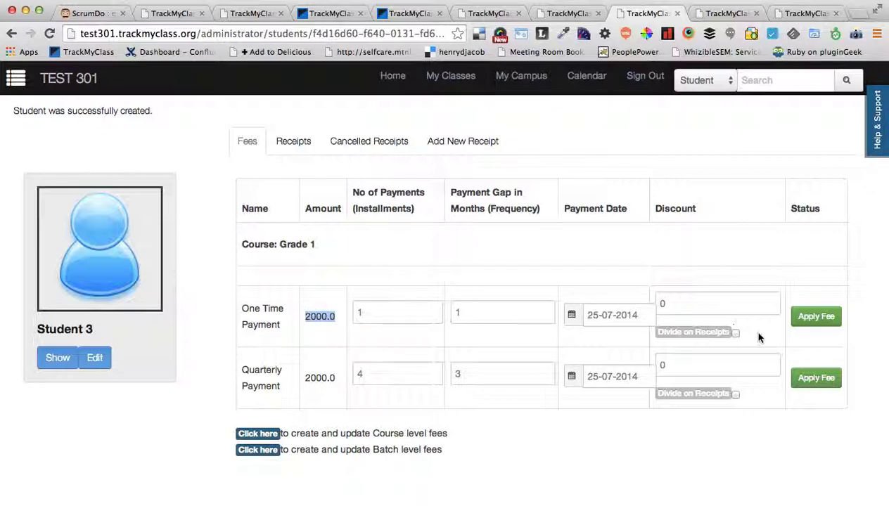
click(829, 318)
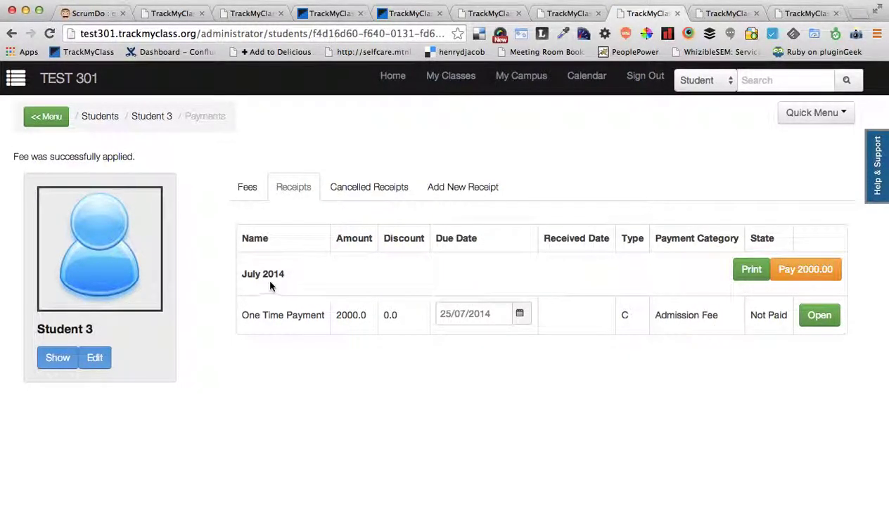
Open Student 3's July 2014 One Time Payment receipt and set its state to Paid.
drag(240, 274, 547, 389)
click(569, 342)
click(244, 314)
drag(244, 314, 764, 322)
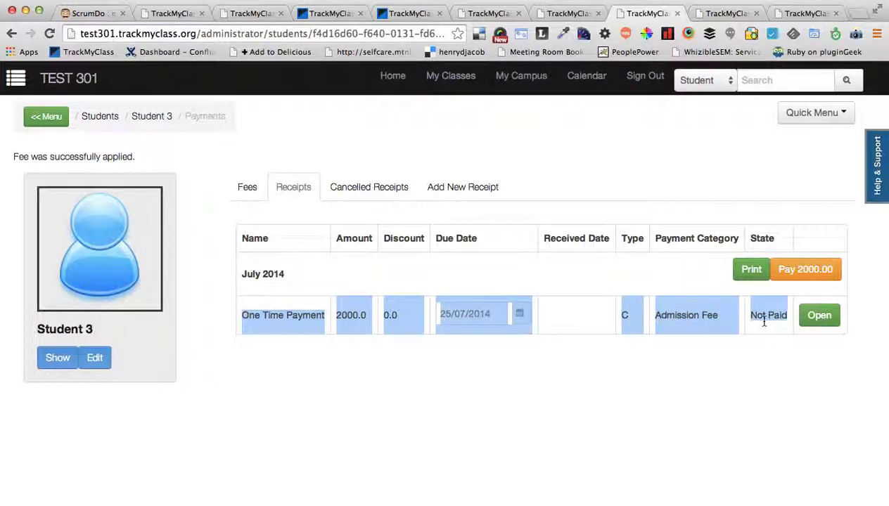
click(736, 331)
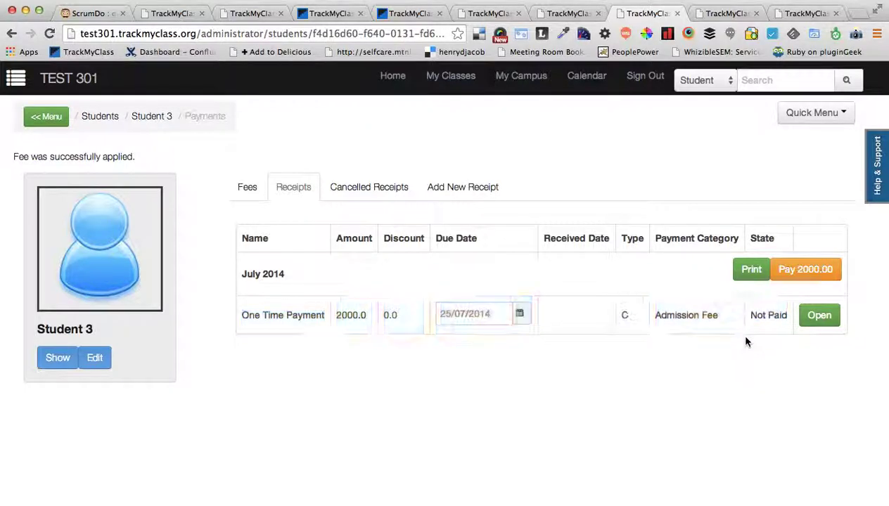
click(815, 320)
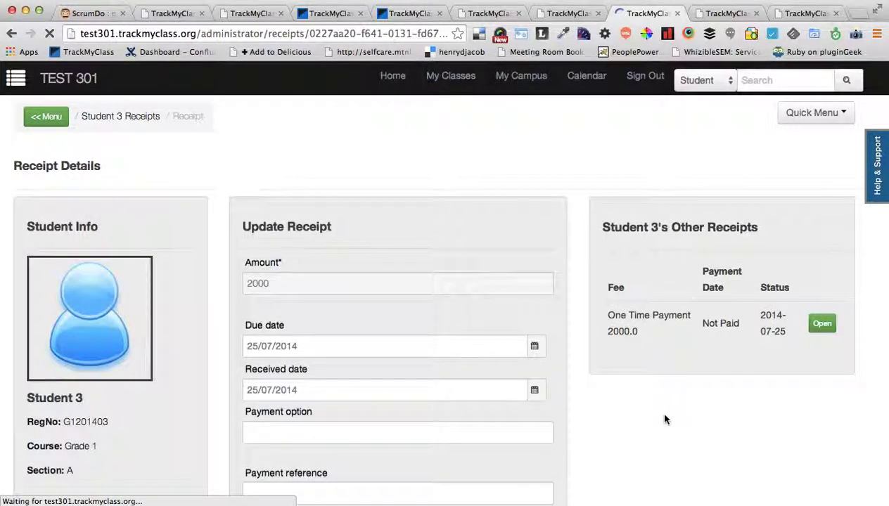
scroll(449, 389, down, 5)
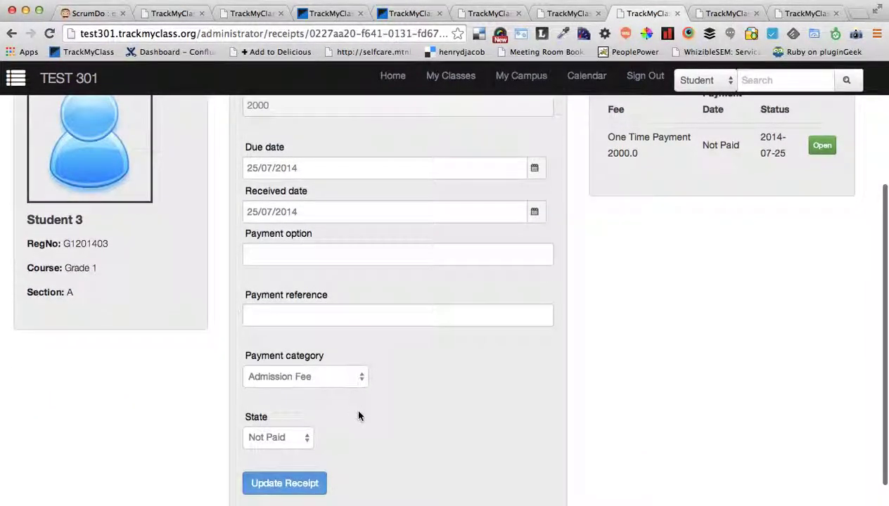
click(287, 406)
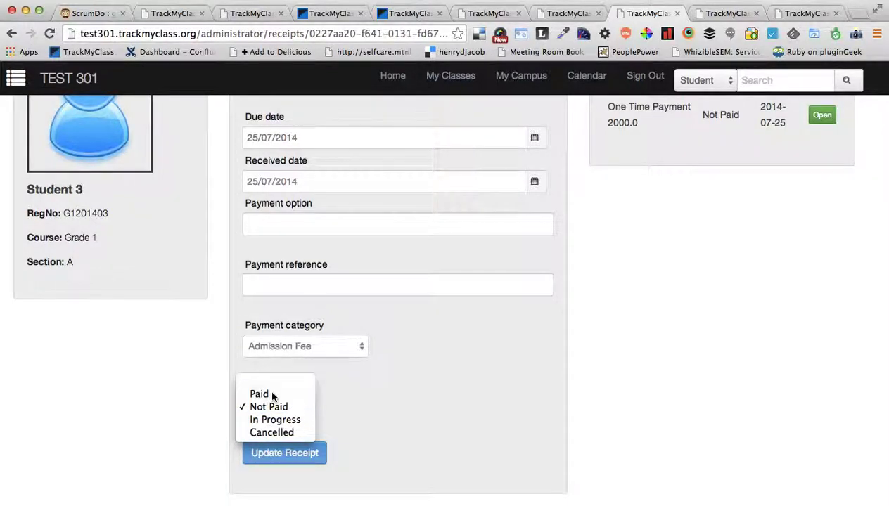
click(272, 395)
Enter Cq as the payment option, fill in the payment reference number, and update the receipt.
click(266, 284)
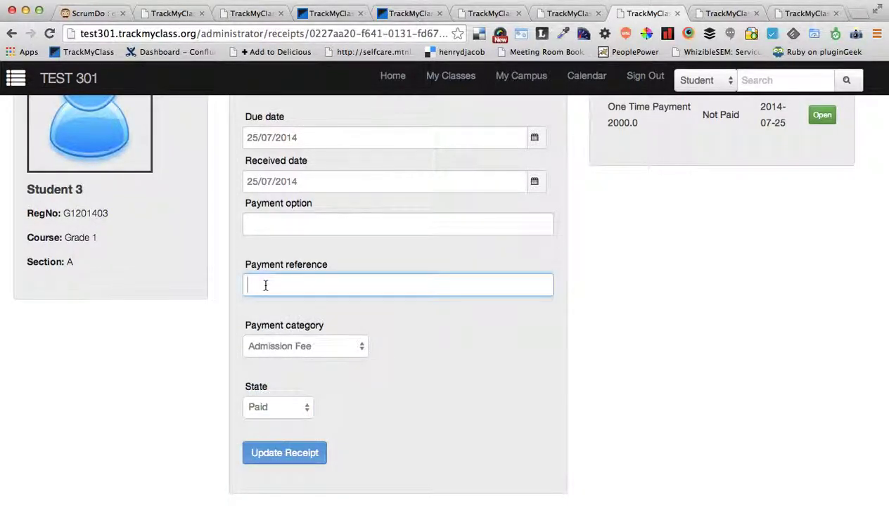
click(268, 225)
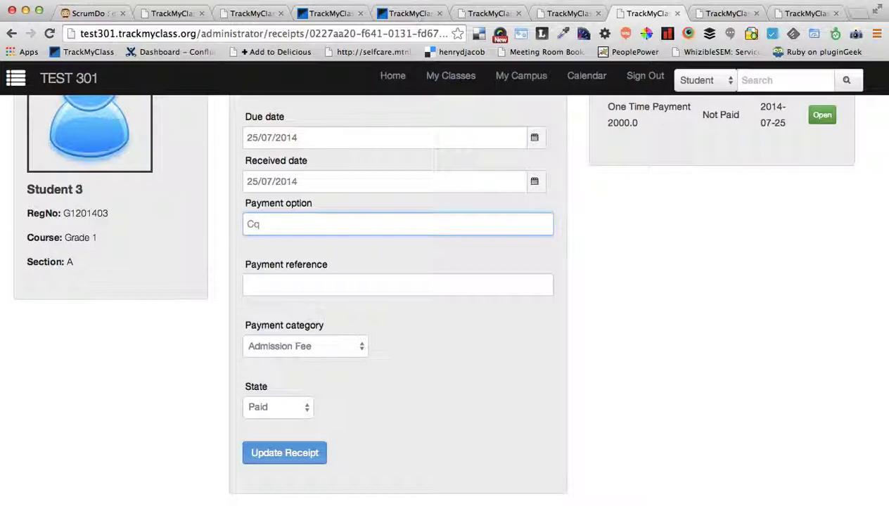
click(265, 288)
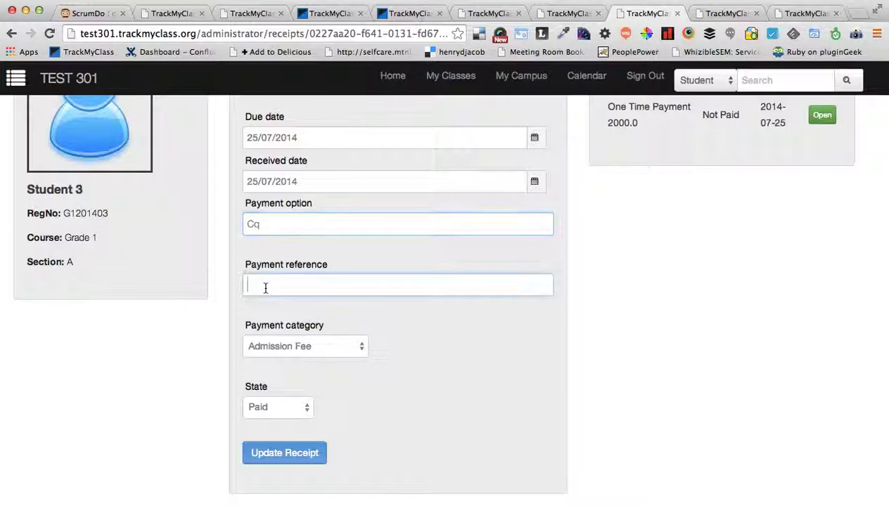
text(657655)
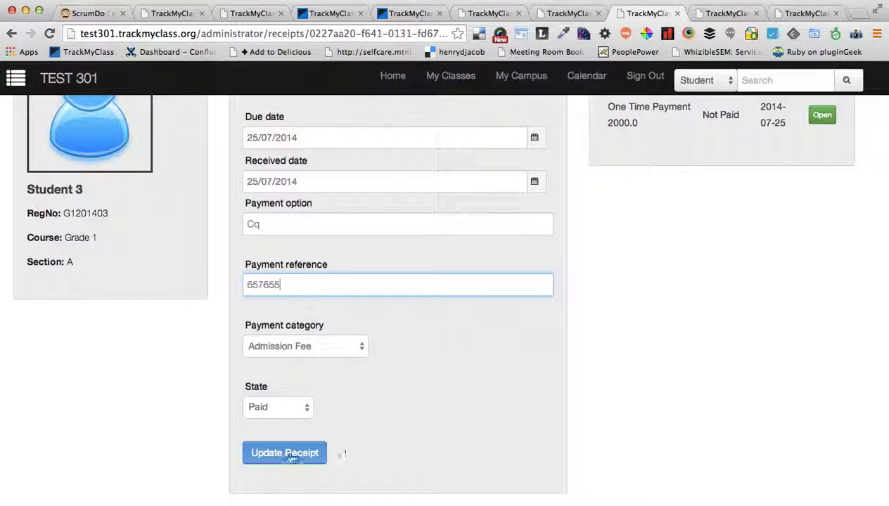
click(296, 457)
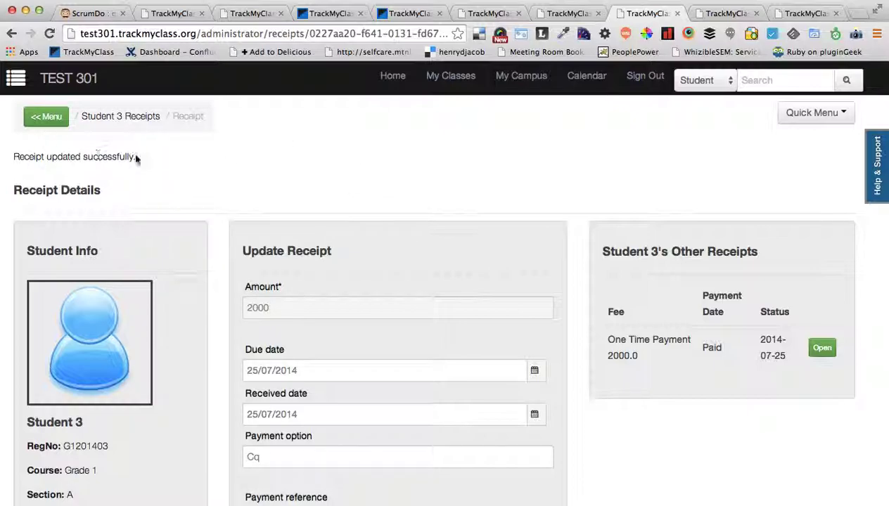
Open the fee transactions of the test301 group.
click(14, 83)
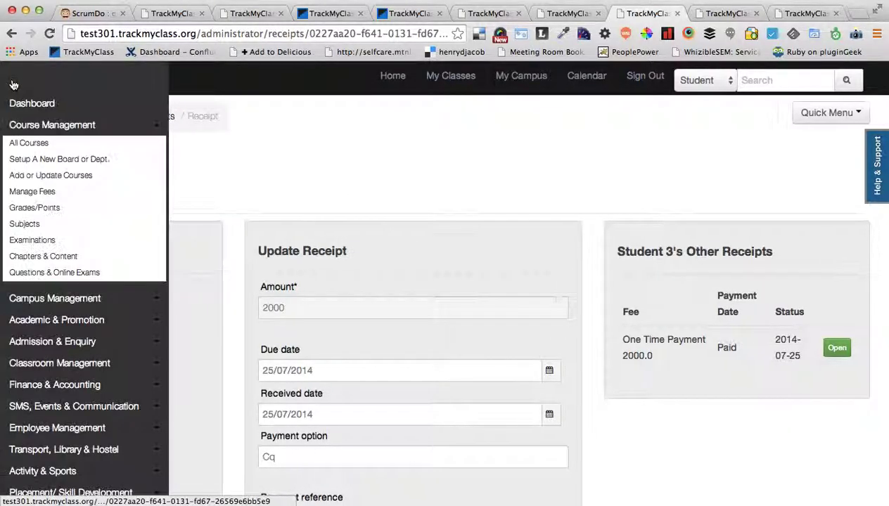
scroll(62, 303, down, 1)
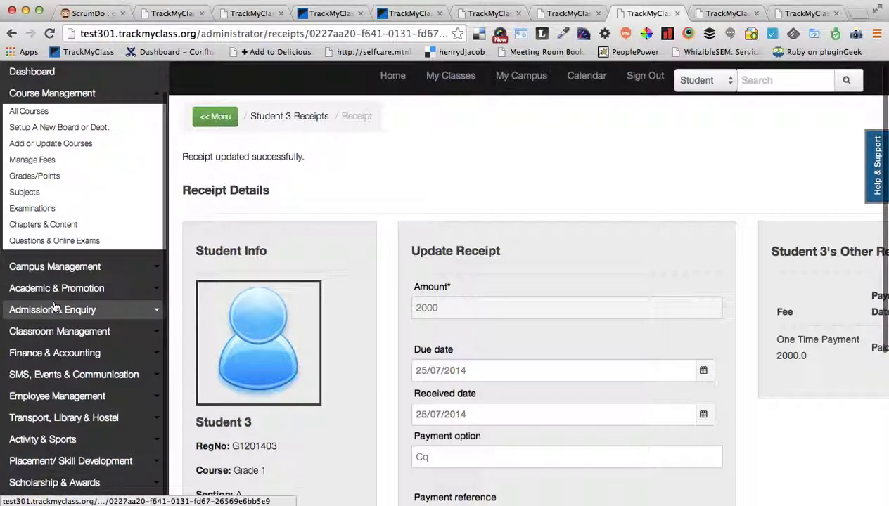
click(99, 352)
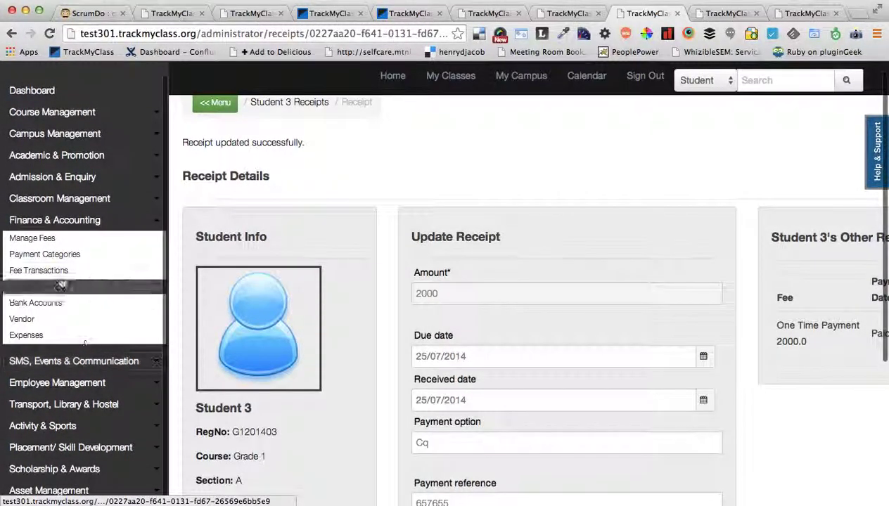
click(36, 272)
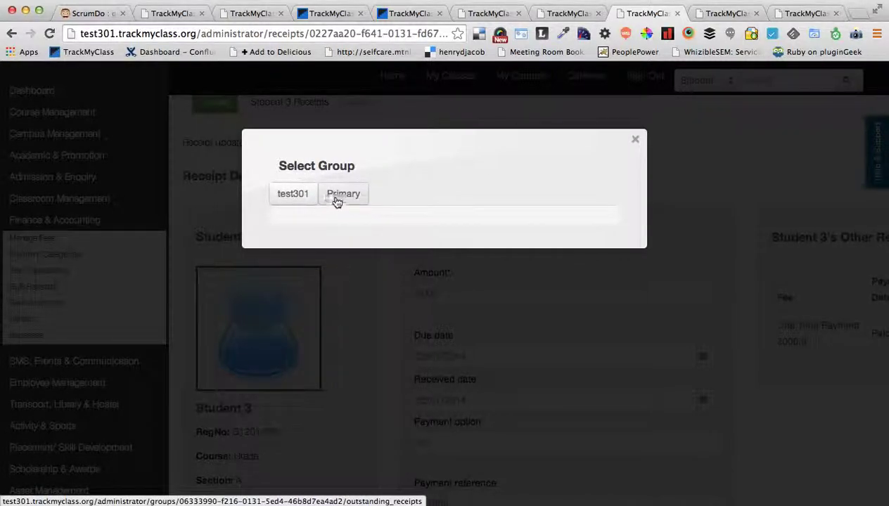
click(293, 194)
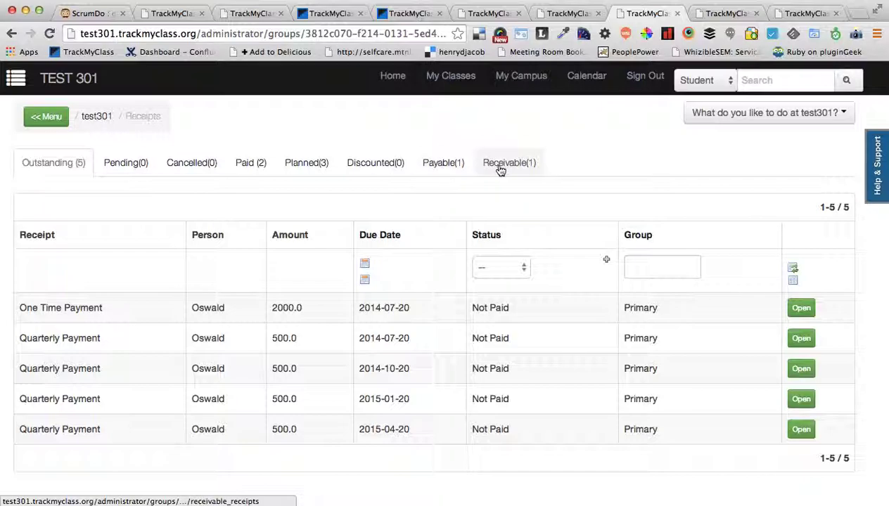
Show the group's payable receipts and check the Board Payment entry and its amount.
click(435, 167)
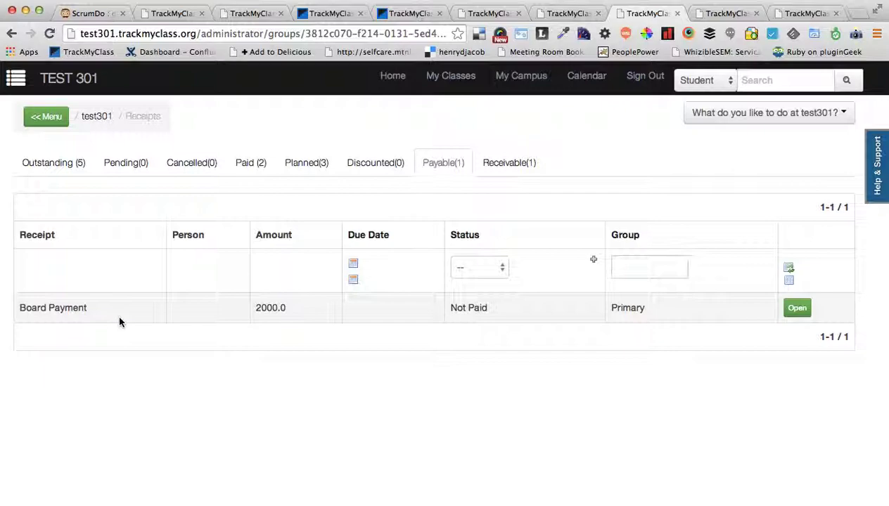
click(21, 306)
drag(21, 306, 145, 309)
click(279, 310)
drag(298, 317, 257, 313)
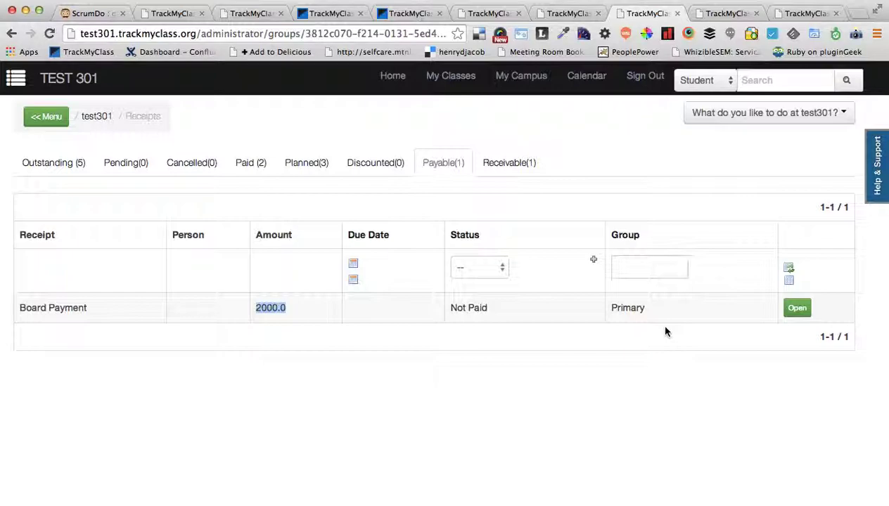
Open the Board Payment receipt, set its state to Paid, and update the receipt.
click(798, 309)
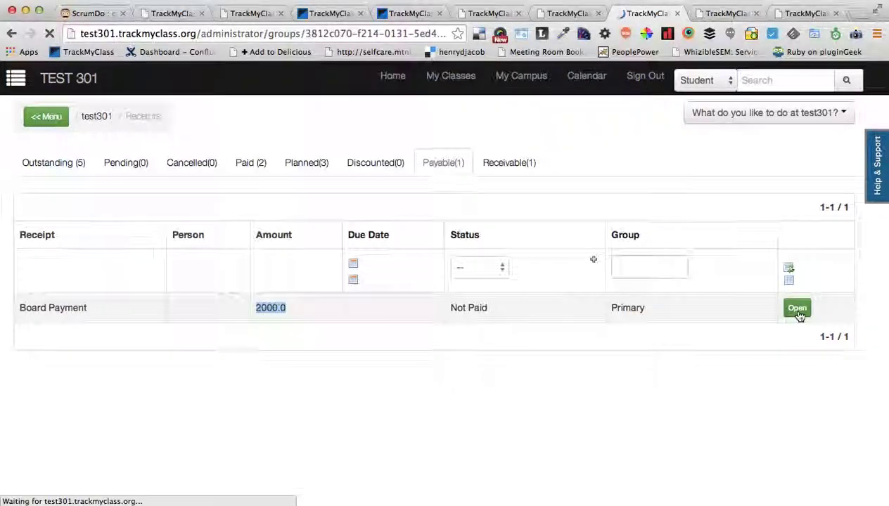
scroll(489, 436, down, 3)
scroll(491, 443, down, 2)
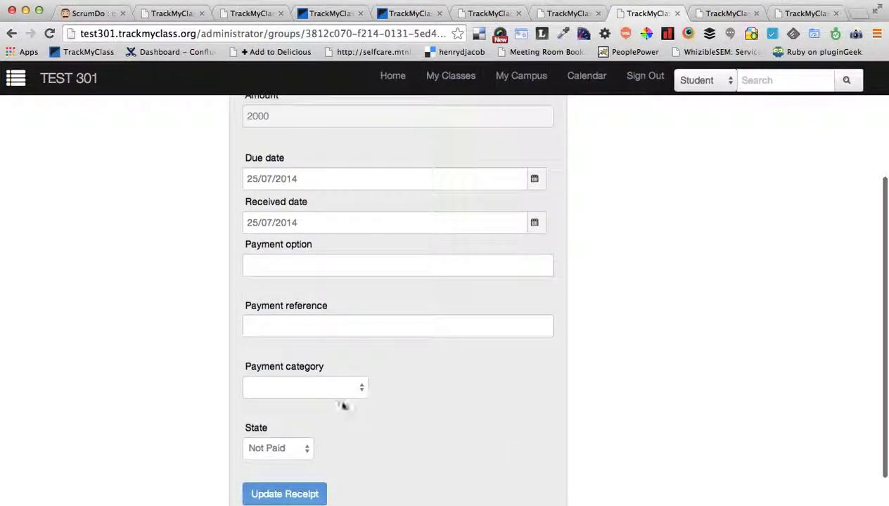
scroll(352, 429, down, 2)
click(304, 412)
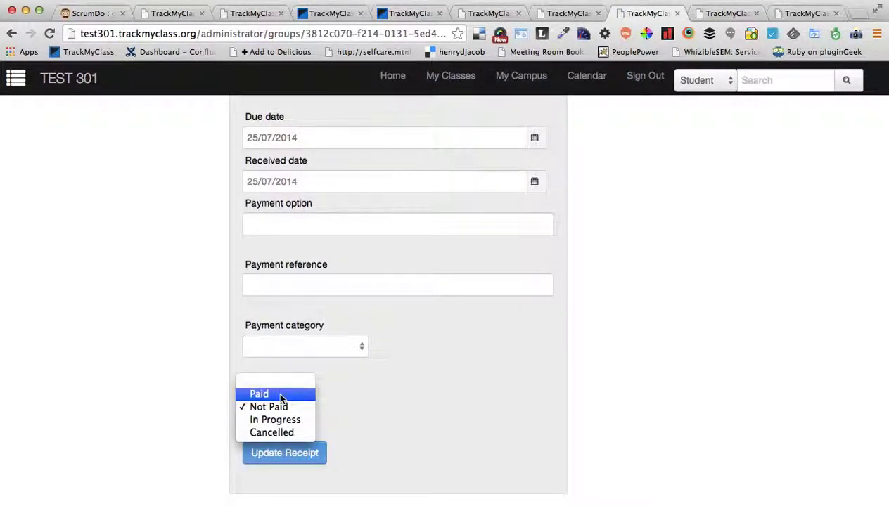
click(279, 395)
click(312, 454)
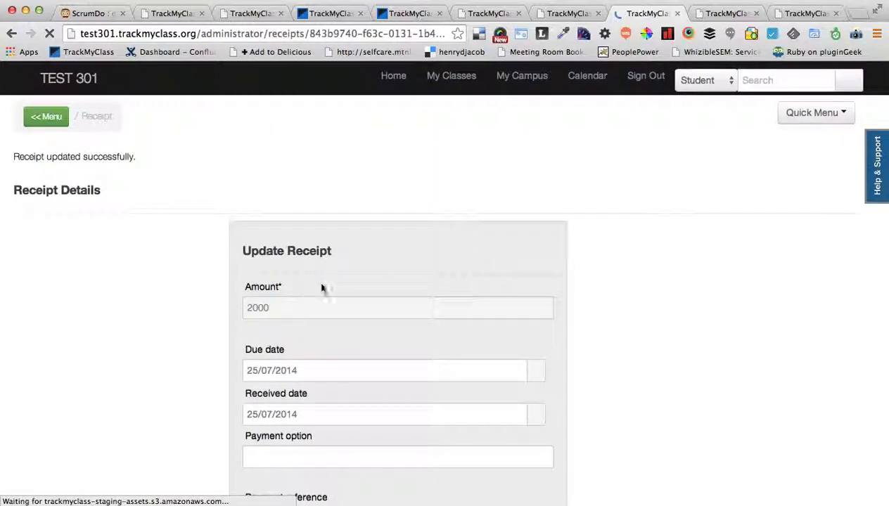
Return to the test301 receipts and check the Refund from Board entry and its amount among the receivables.
click(12, 33)
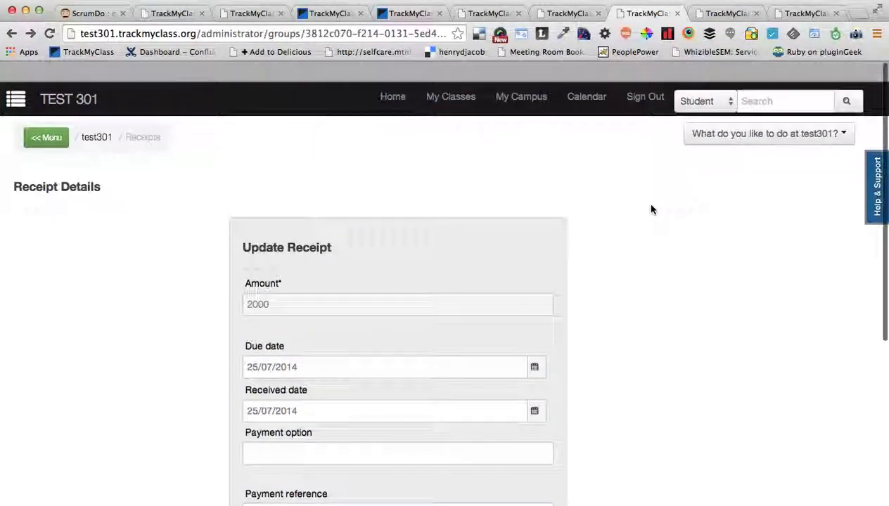
click(11, 34)
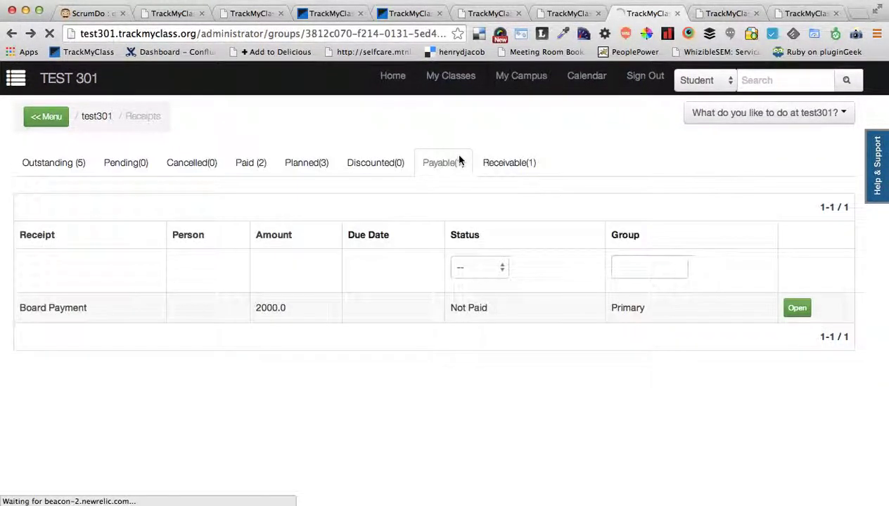
click(515, 165)
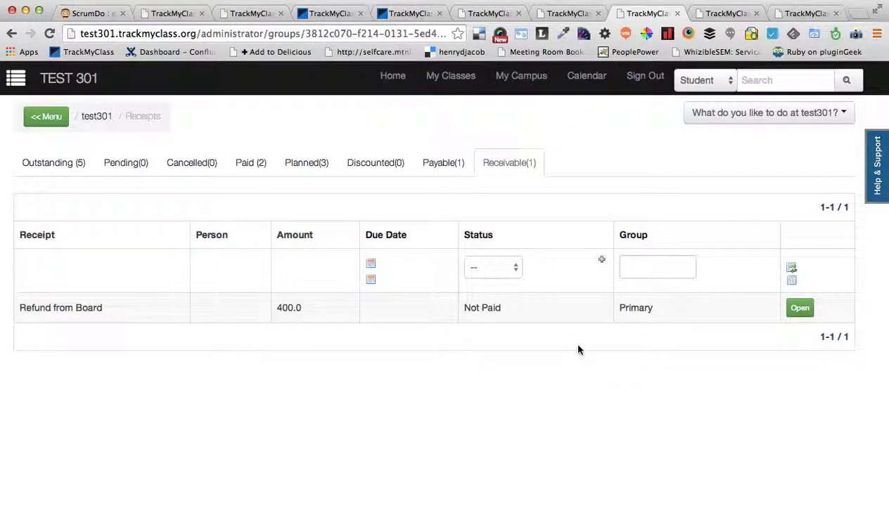
drag(122, 309, 12, 307)
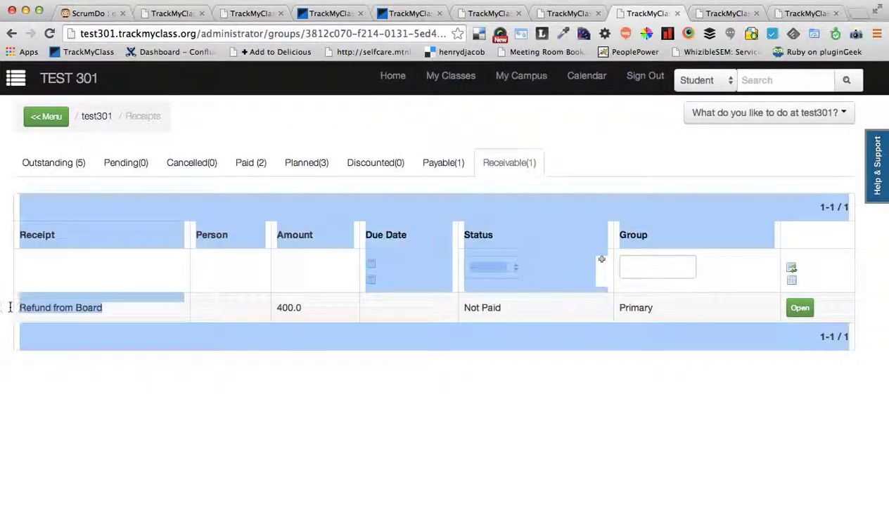
click(124, 364)
drag(278, 310, 299, 308)
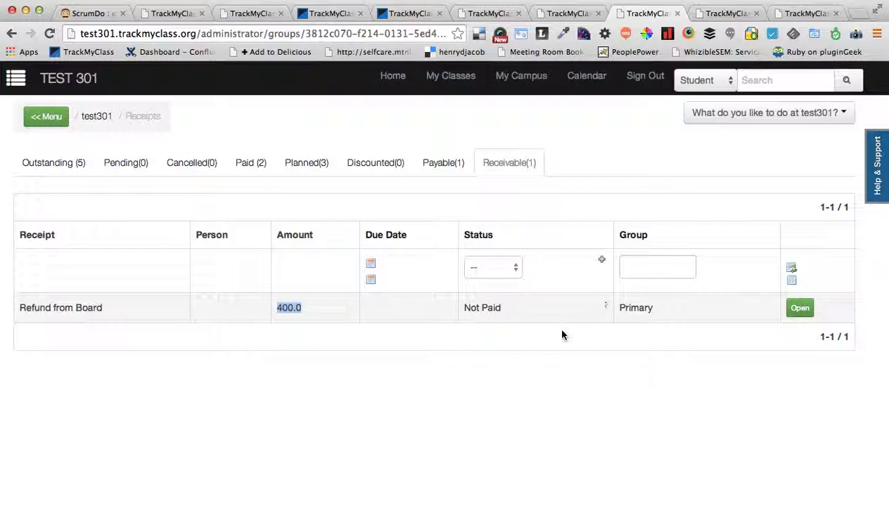
Open the Refund from Board receipt for updating.
click(799, 311)
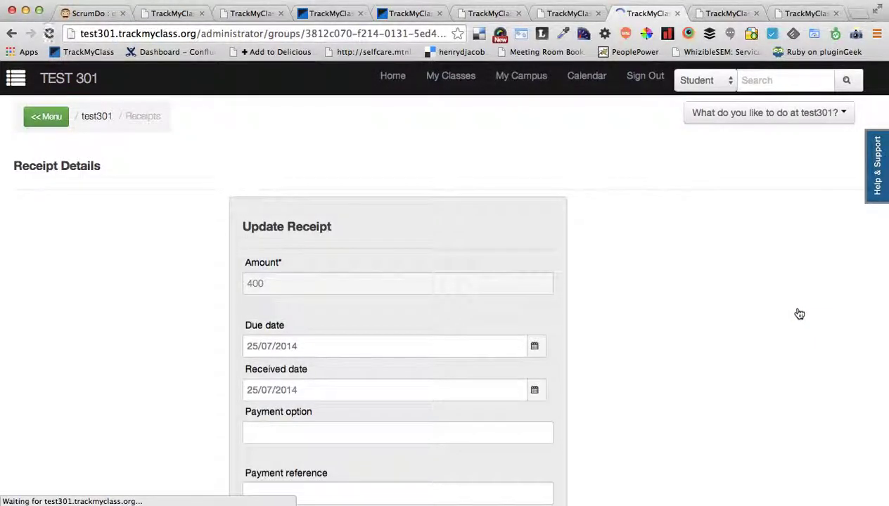
scroll(800, 314, down, 3)
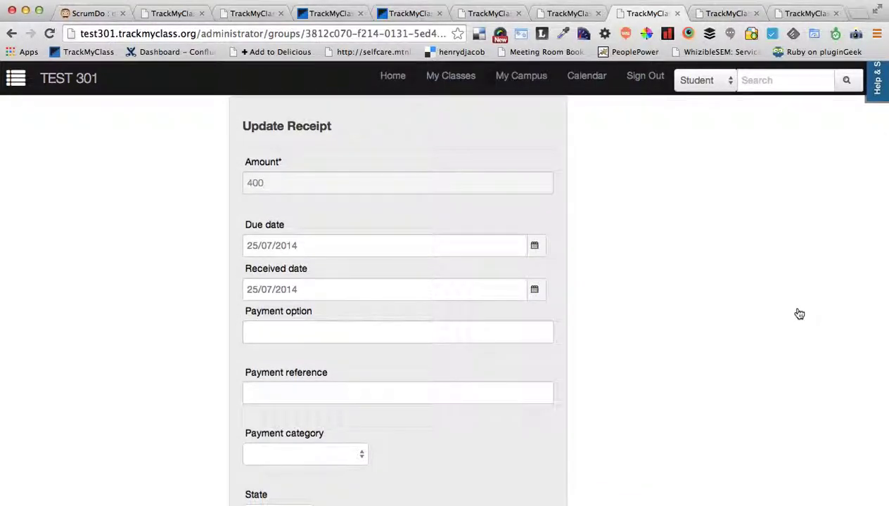